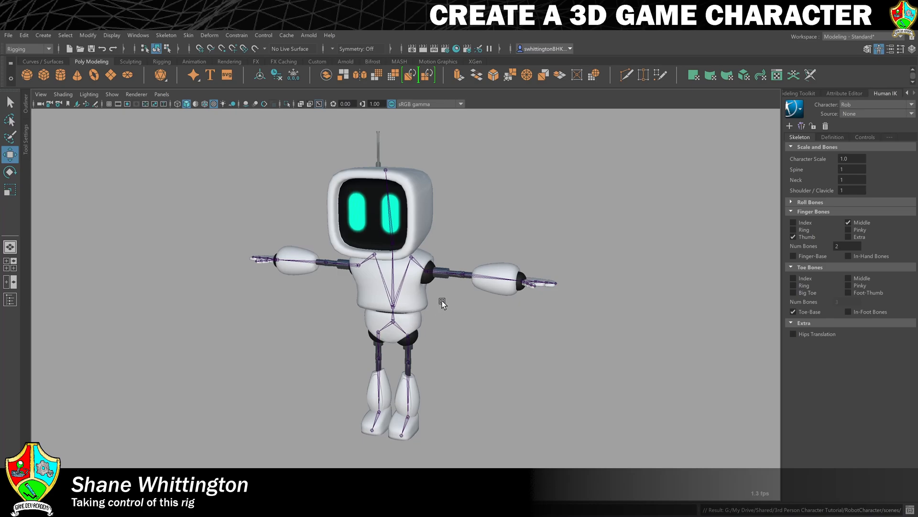
Try rotating the robot's left elbow joint to bend the forearm, undo the rotation and clear the selection.
scroll(452, 277, "up", 3)
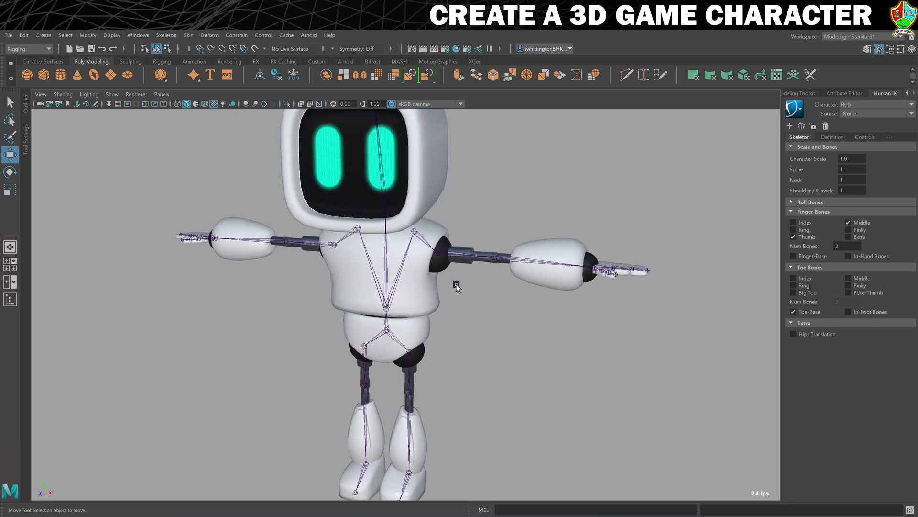
left_click_drag(498, 263, 449, 293, "alt")
left_click(437, 300)
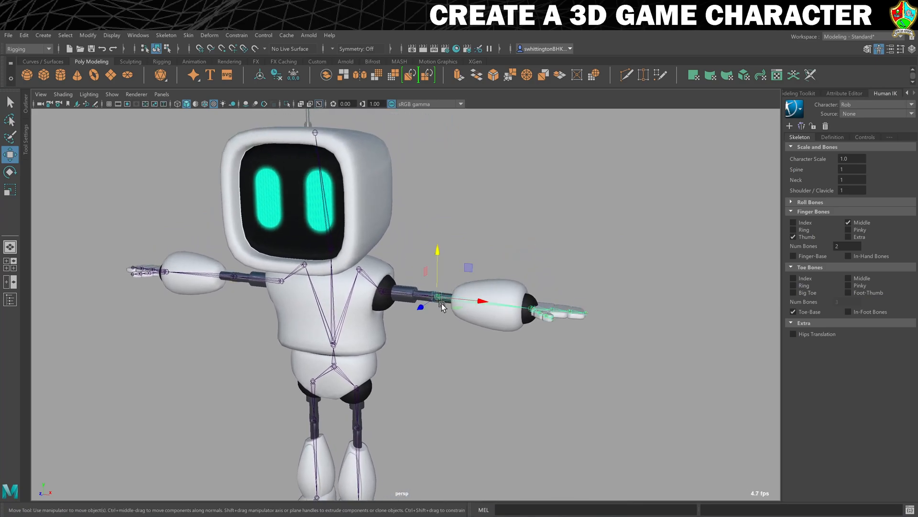
key("e")
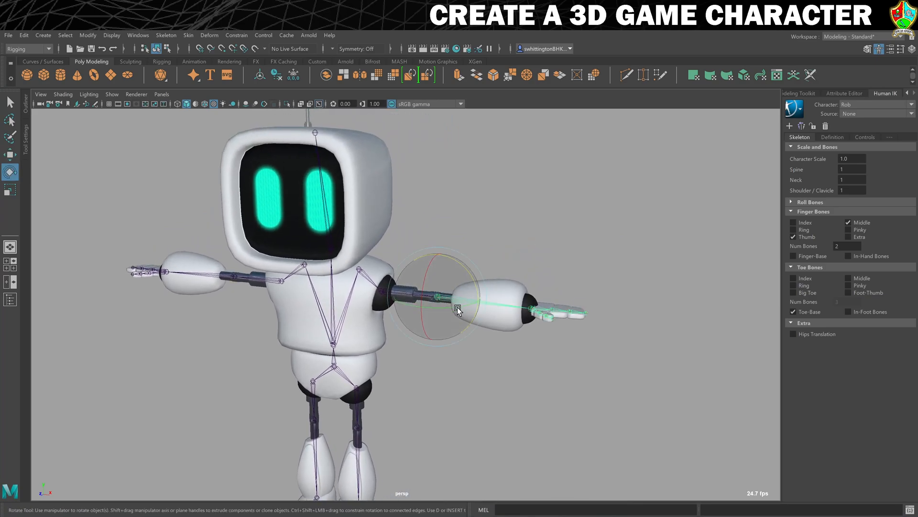
left_click_drag(457, 306, 415, 311)
key("ctrl+z")
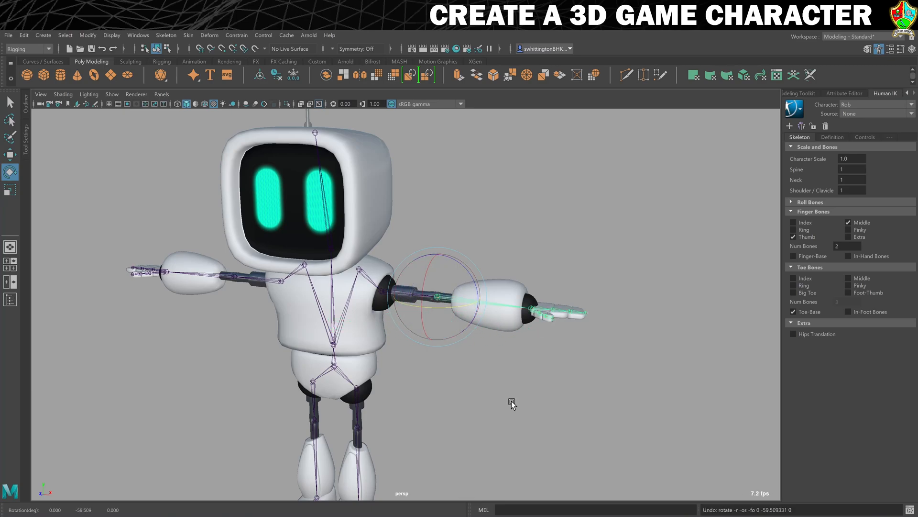
left_click(512, 404)
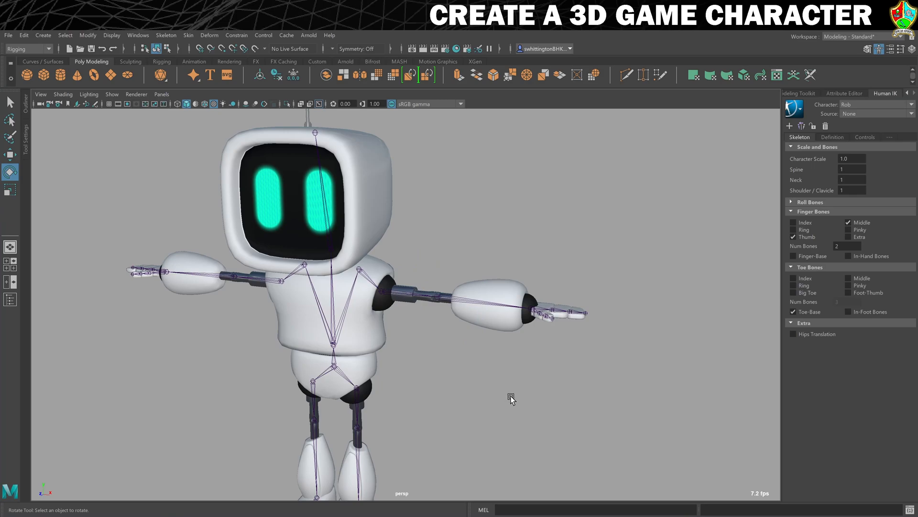
Create a HumanIK control rig for the robot from its character definition.
scroll(532, 275, "down", 5)
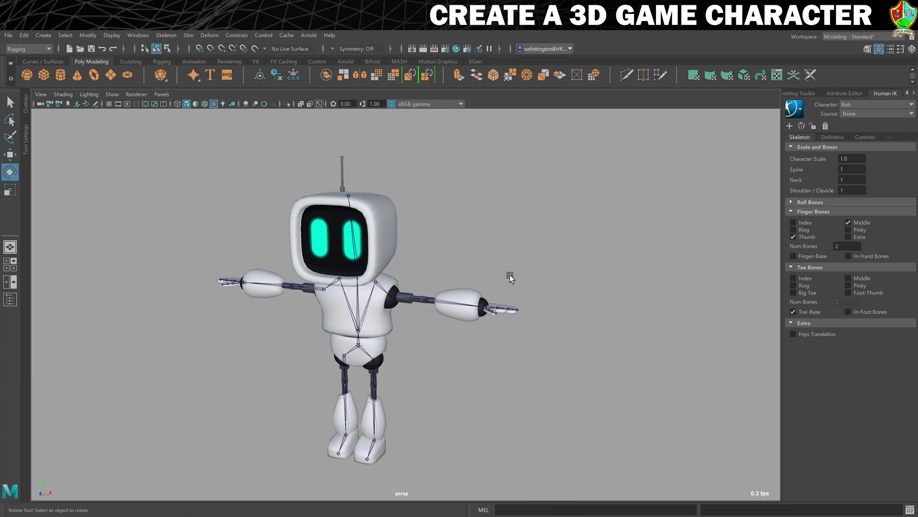
scroll(509, 274, "up", 6)
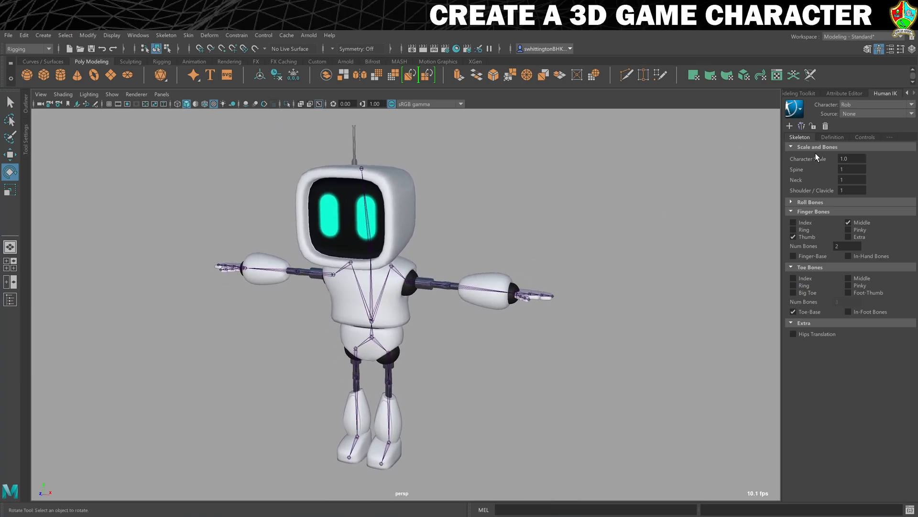
left_click(827, 137)
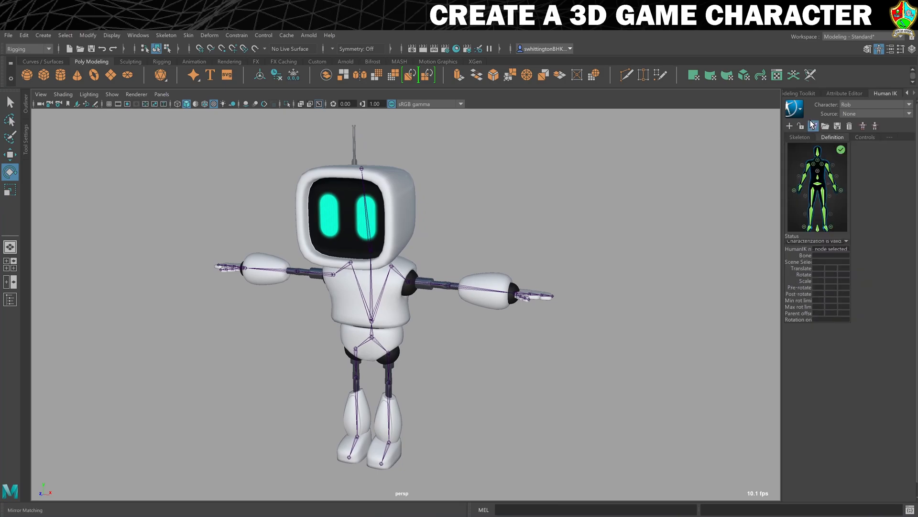
left_click(864, 126)
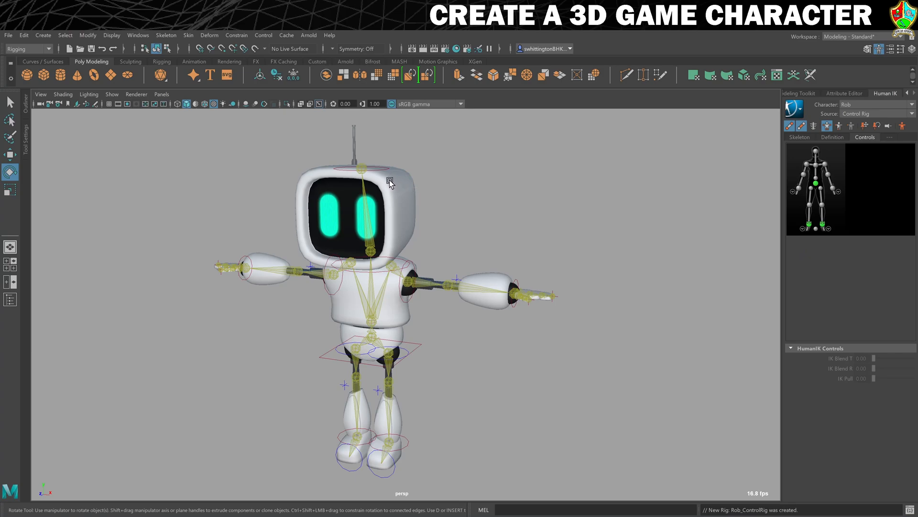
Try moving the left wrist effector down and away from the body in full-body mode, then undo it.
left_click(516, 283)
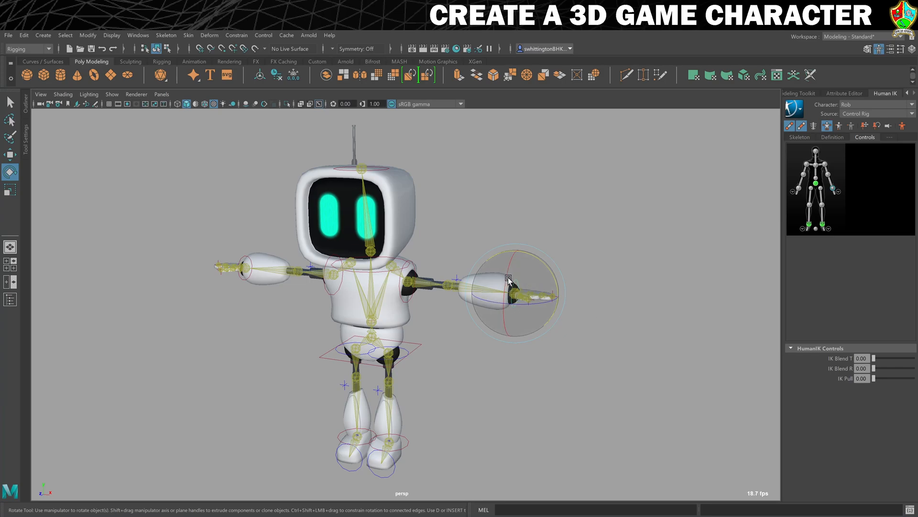
key("w")
left_click_drag(514, 293, 549, 410)
key("ctrl+z")
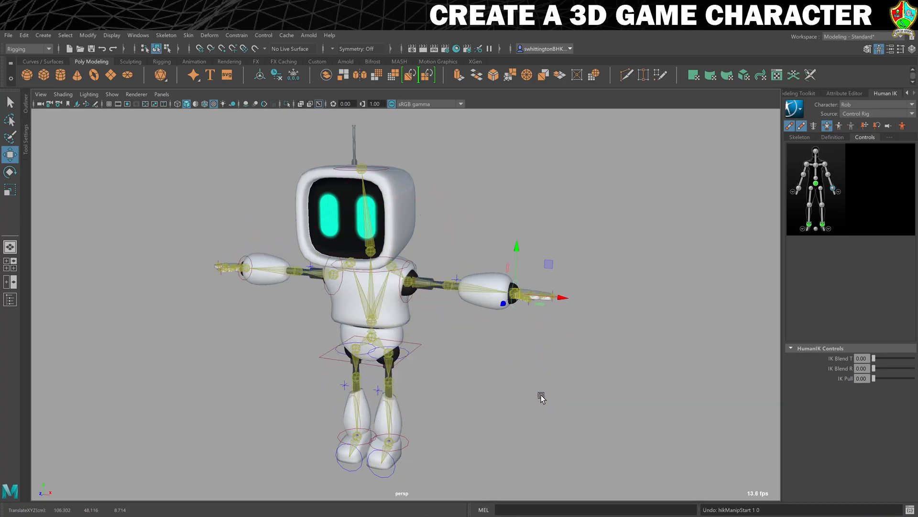
Try moving the hips effector and the chest effector, undoing each move.
left_click(419, 343)
left_click_drag(394, 320, 425, 345)
key("ctrl+z")
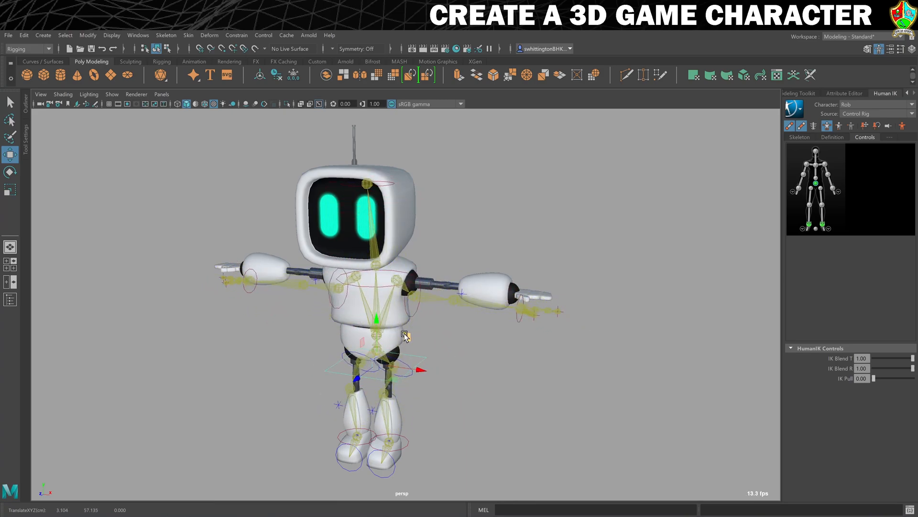
left_click(382, 272)
left_click_drag(402, 232, 438, 297)
key("ctrl+z")
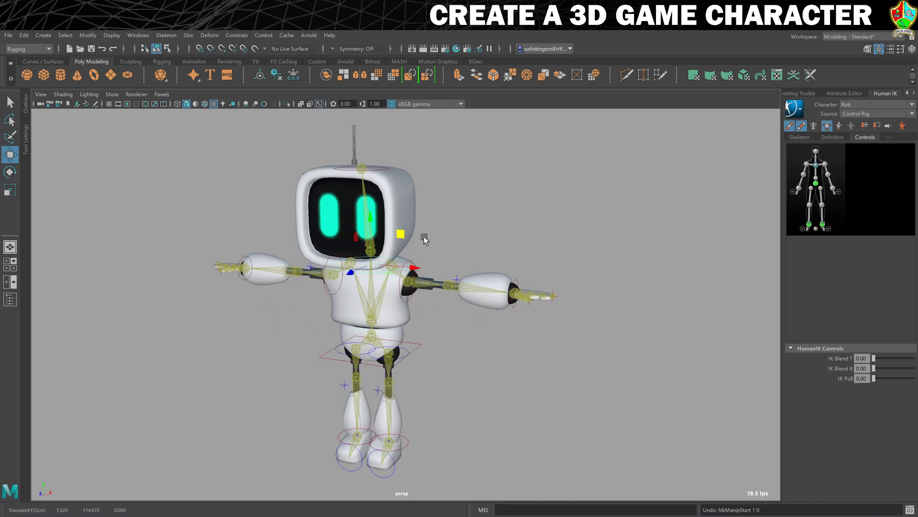
Try moving and rotating the left forearm's FK control at the elbow, then undo the changes.
left_click(448, 288)
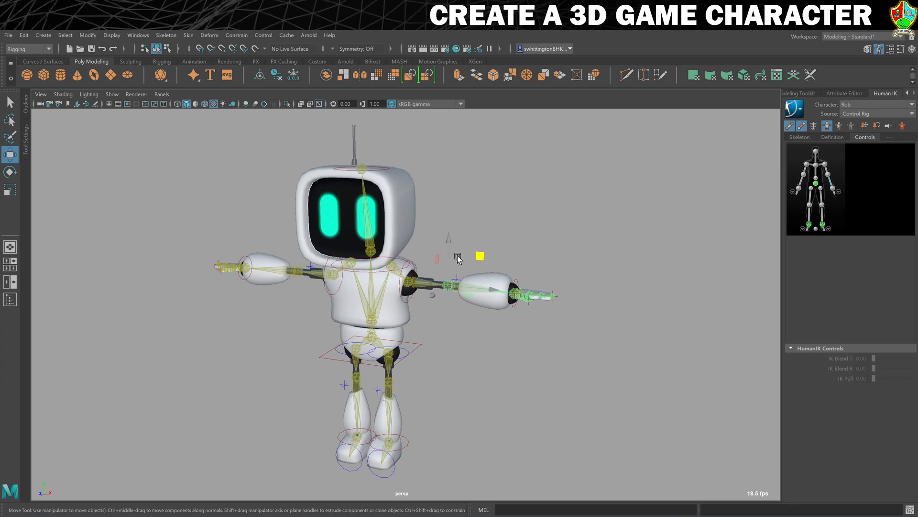
mouse_move(479, 255)
left_mouse_down()
mouse_move(474, 287)
mouse_move(532, 236)
mouse_move(469, 256)
left_mouse_up()
key("e")
mouse_move(468, 296)
left_mouse_down()
mouse_move(421, 305)
mouse_move(488, 297)
mouse_move(418, 300)
left_mouse_up()
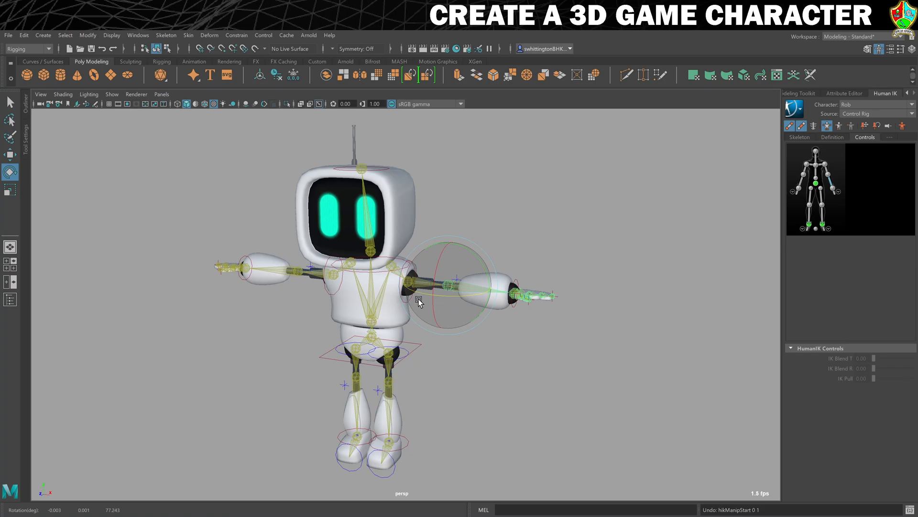
left_click_drag(418, 301, 419, 301)
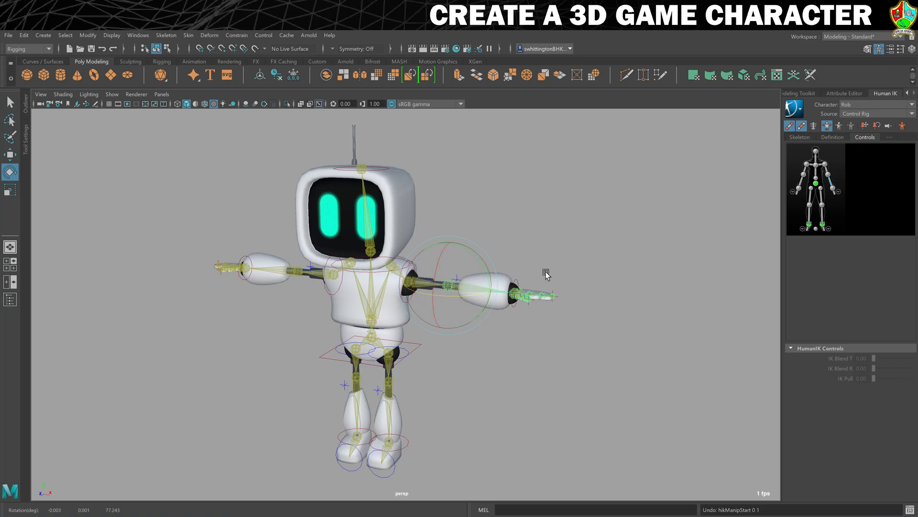
Try moving the left wrist's IK effector in towards the body, then undo the move.
left_click(532, 285)
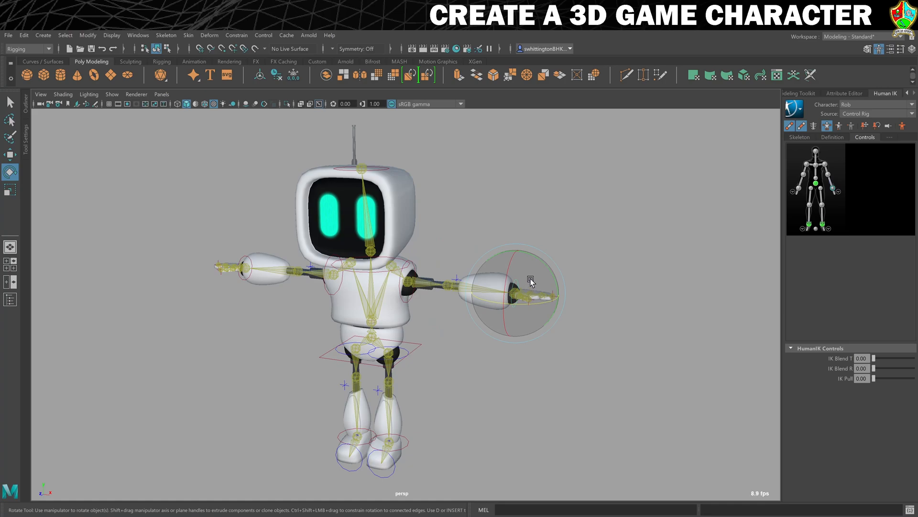
key("w")
left_click_drag(548, 263, 529, 262)
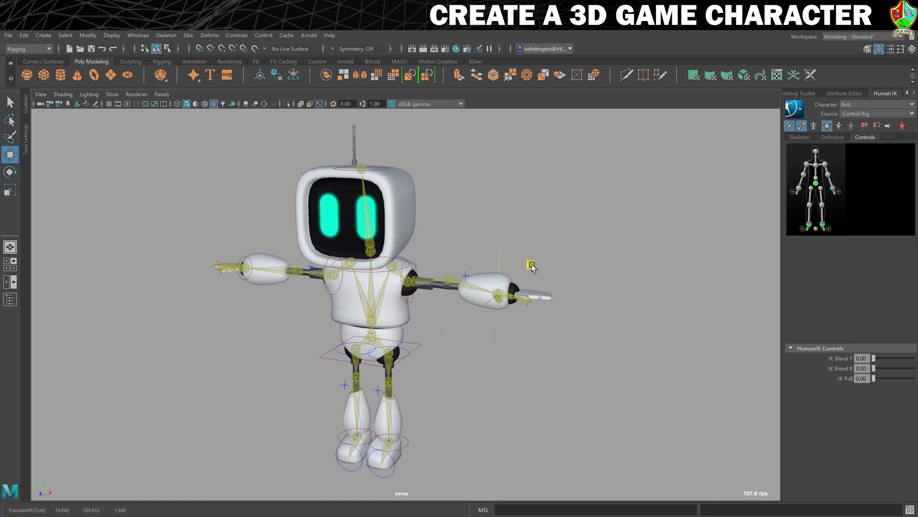
key("ctrl+z")
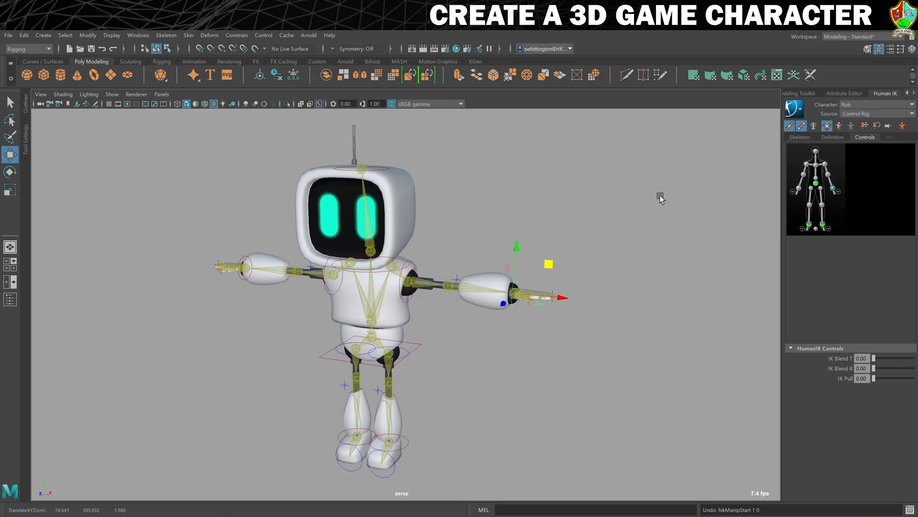
Compare moving the left wrist effector in Full Body and Body Part manipulation modes, undoing the moves.
left_click(830, 129)
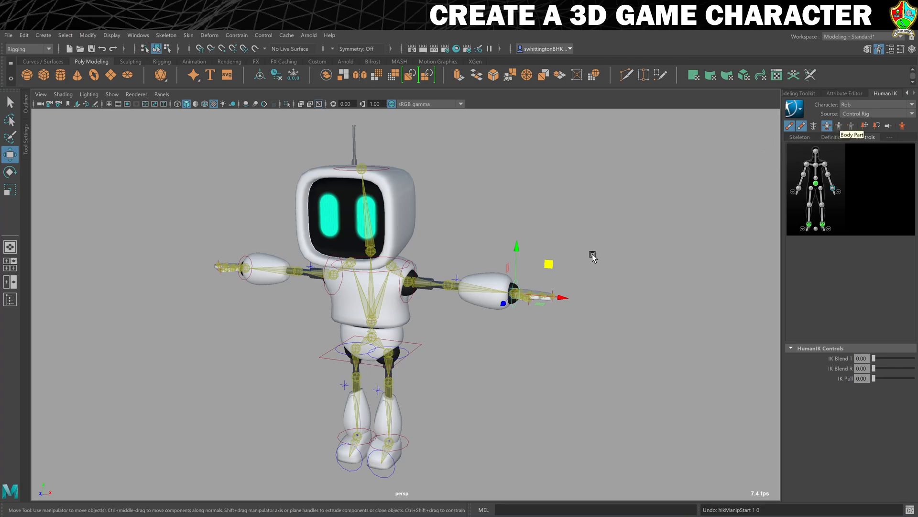
left_click_drag(516, 298, 645, 319)
left_click(839, 126)
left_click_drag(516, 290, 430, 305)
key("ctrl+z")
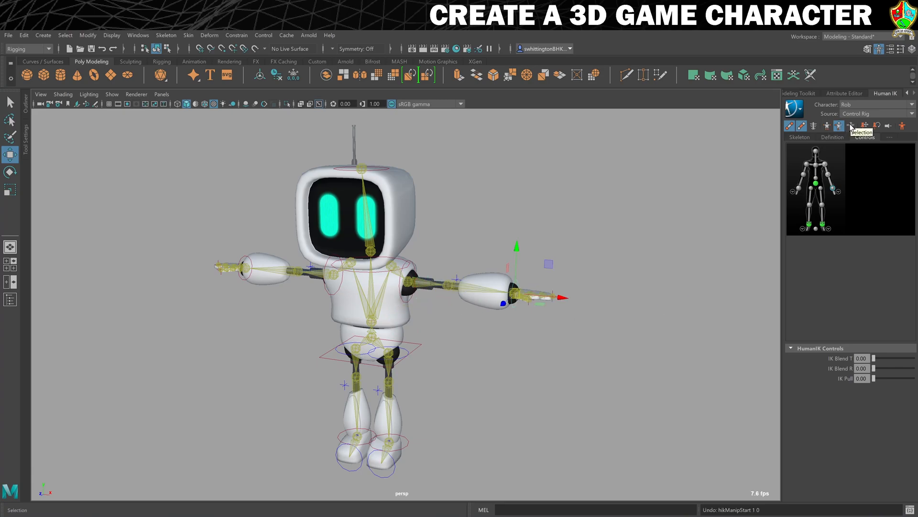
Try moving the left wrist effector in Selection mode, undo it and restore Full Body mode.
left_click(851, 126)
left_click(471, 329)
left_click(511, 277)
key("ctrl+z")
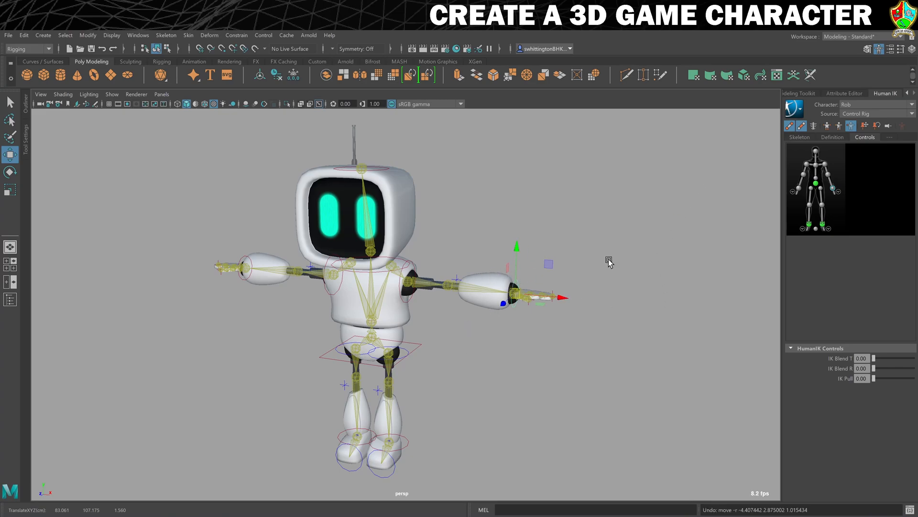
left_click(827, 126)
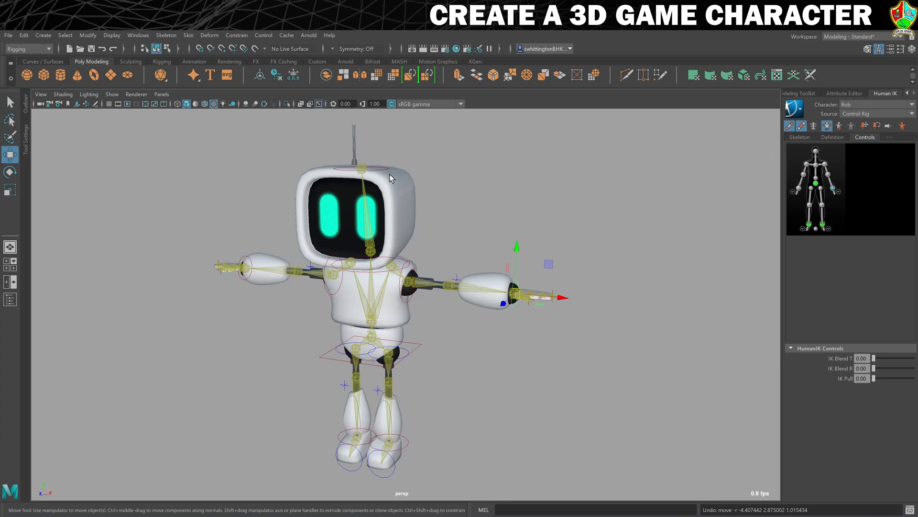
Try the Box and Stick looks on the control rig.
left_click(790, 108)
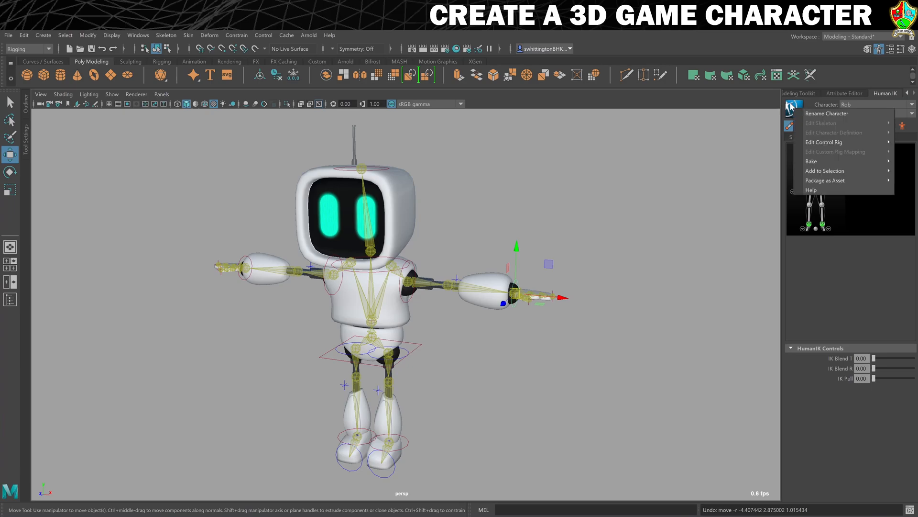
mouse_move(816, 144)
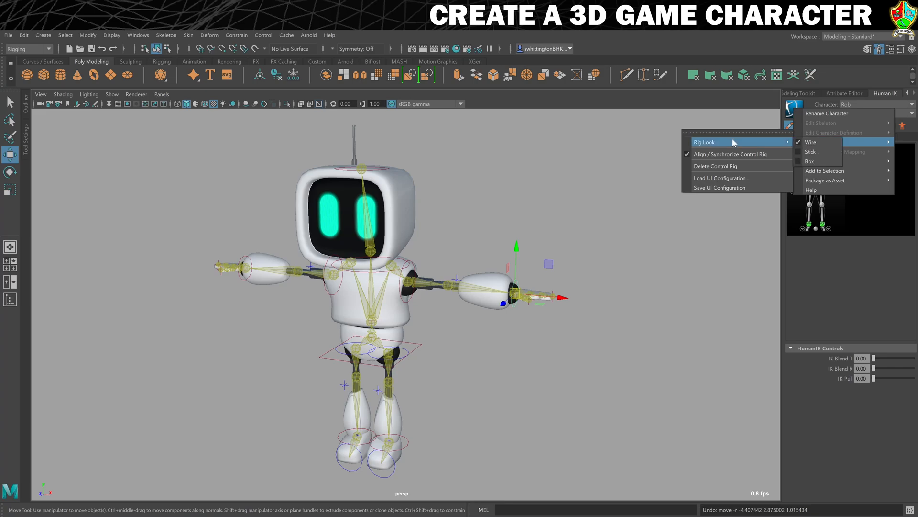
mouse_move(760, 142)
left_click(810, 165)
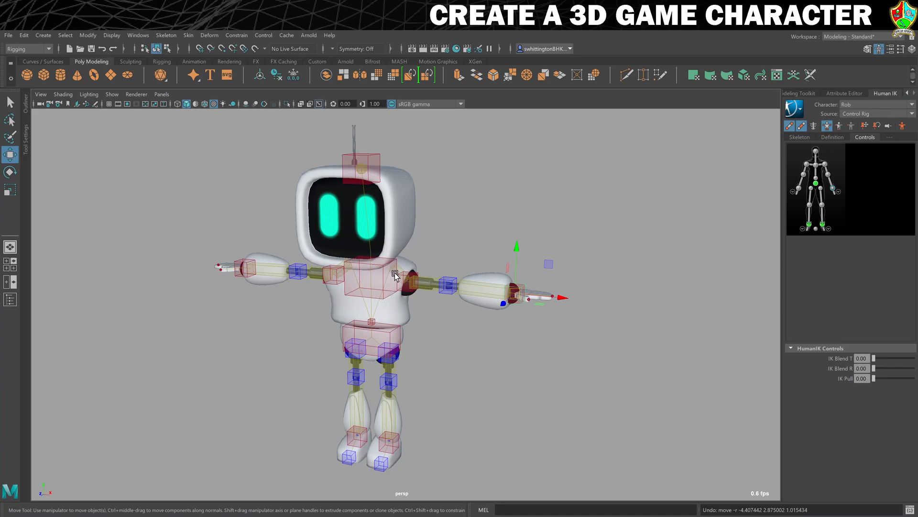
left_click(794, 108)
mouse_move(821, 142)
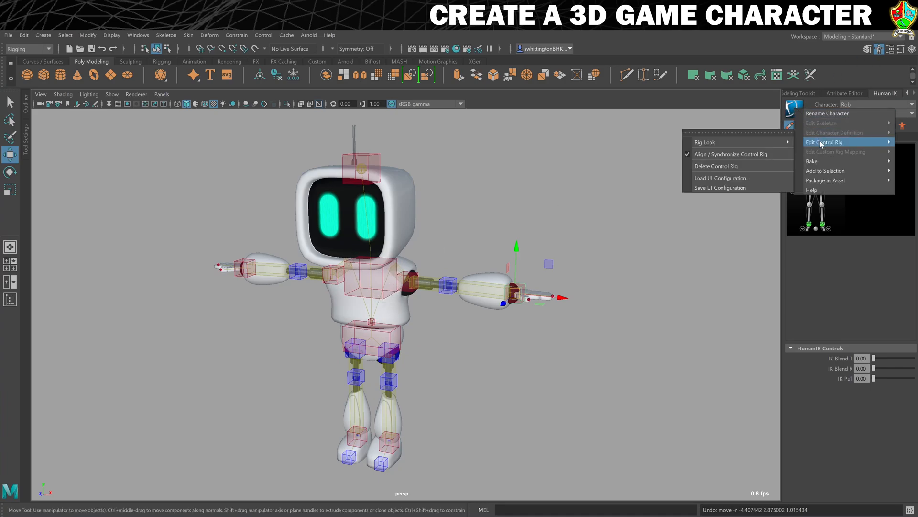
mouse_move(758, 146)
left_click(816, 152)
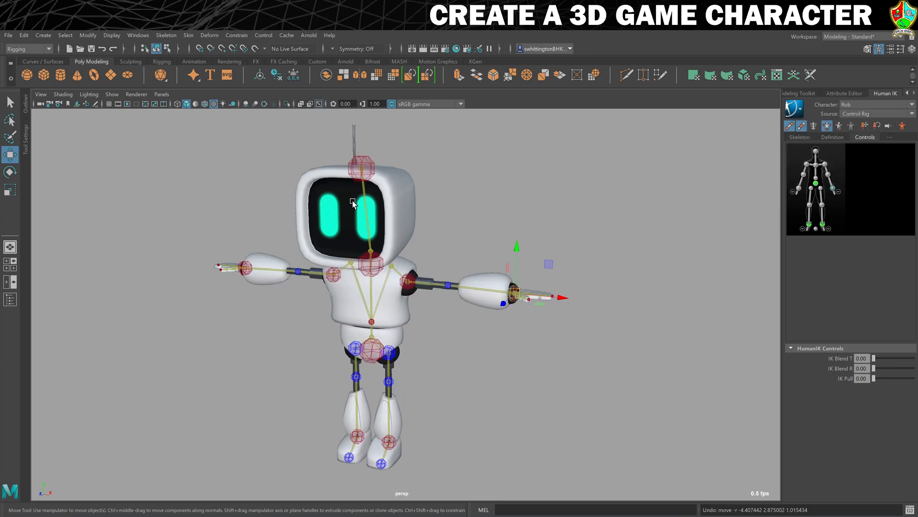
Set the control rig's look to Wire and clear the selection.
left_click(794, 109)
mouse_move(805, 140)
mouse_move(744, 140)
left_click(818, 141)
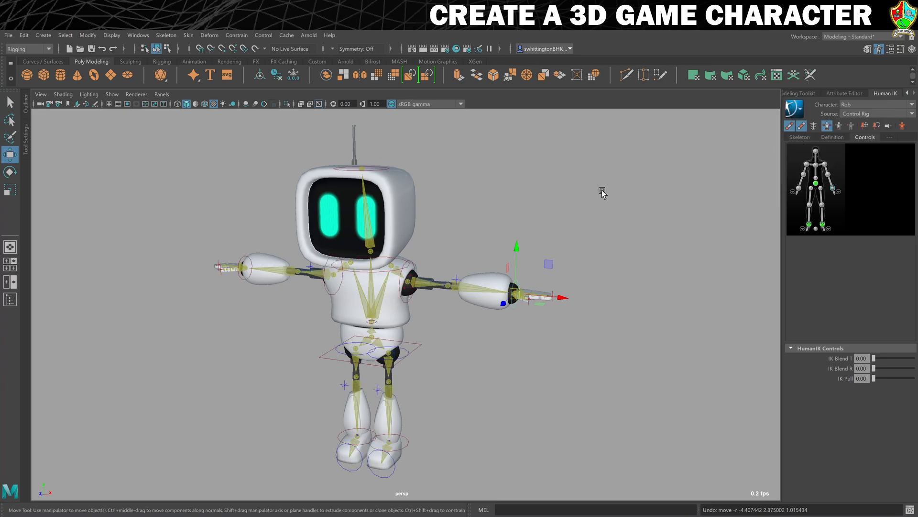
left_click(603, 192)
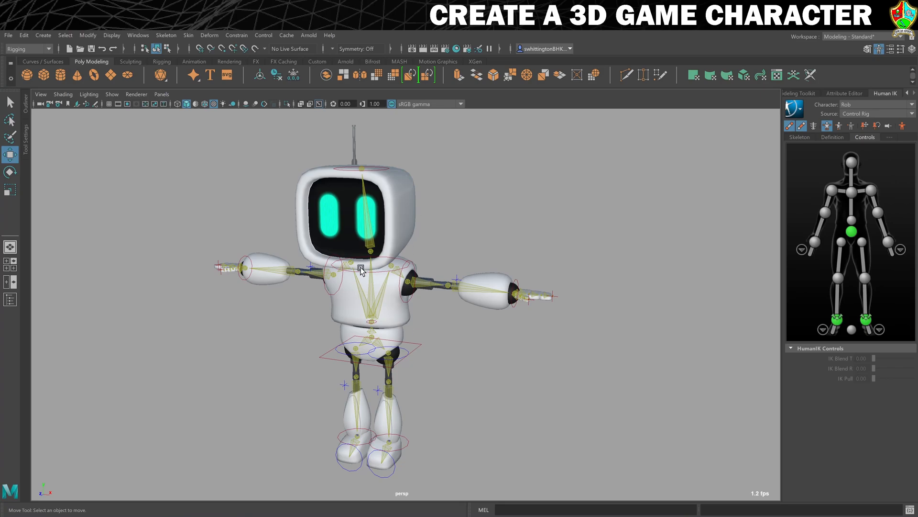
Hide the rig's FK and IK controls, then show them again.
left_click(805, 130)
left_click(789, 129)
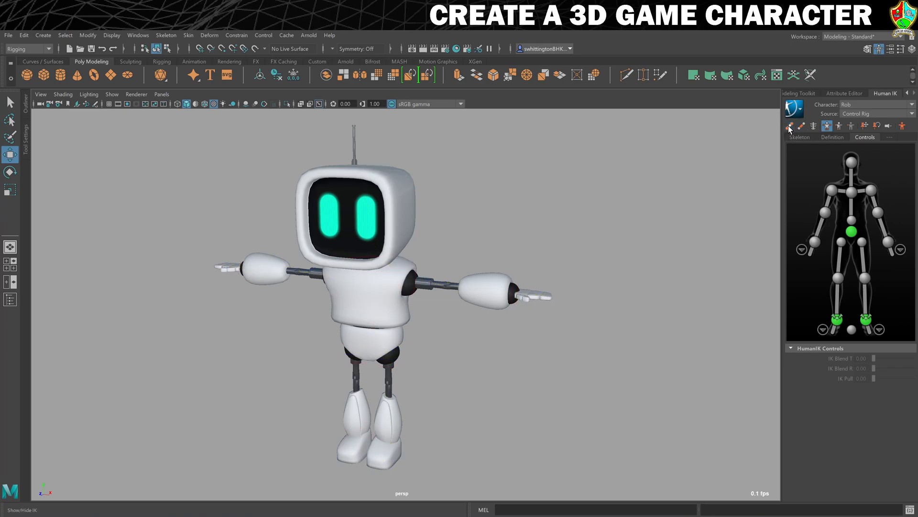
left_click(789, 127)
left_click(802, 127)
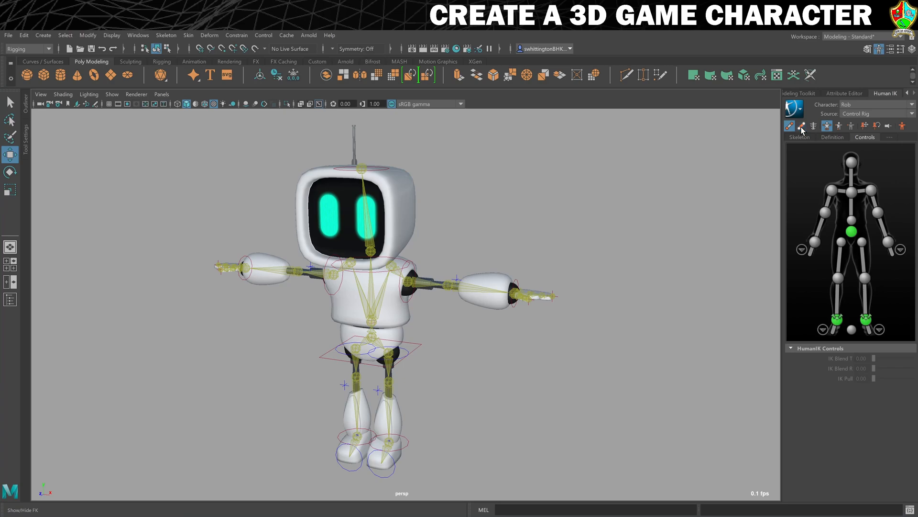
Hide the rig's FK and IK controls and show the skeleton.
left_click(803, 130)
left_click(790, 127)
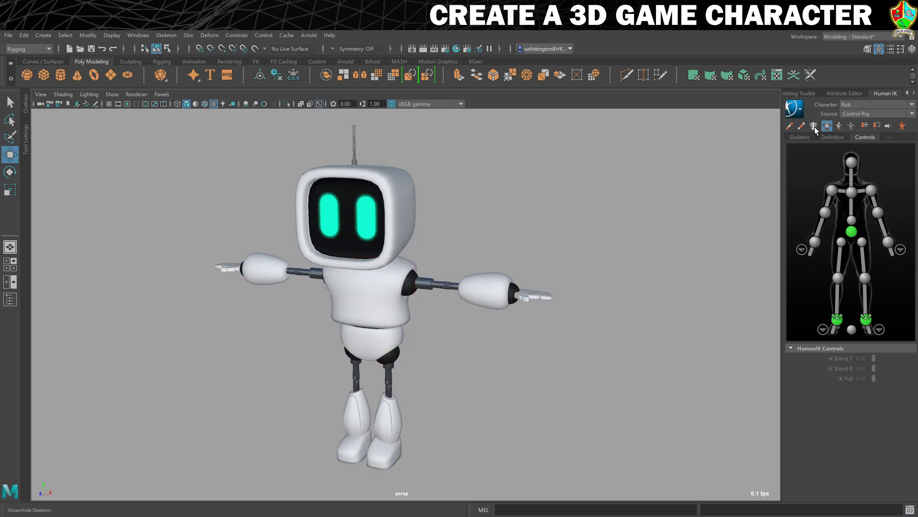
left_click(814, 125)
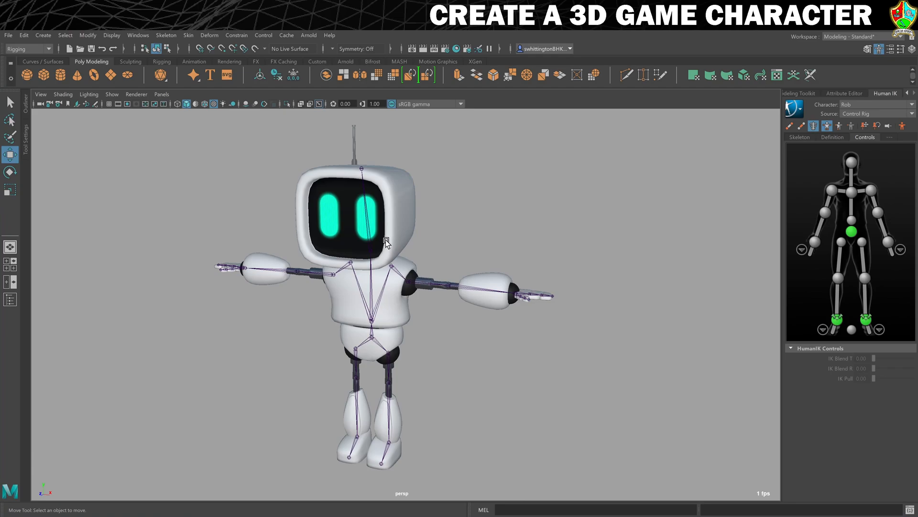
scroll(413, 299, "up", 5)
scroll(410, 312, "down", 2)
middle_click_drag(393, 356, 467, 277, "alt")
scroll(513, 252, "up", 4)
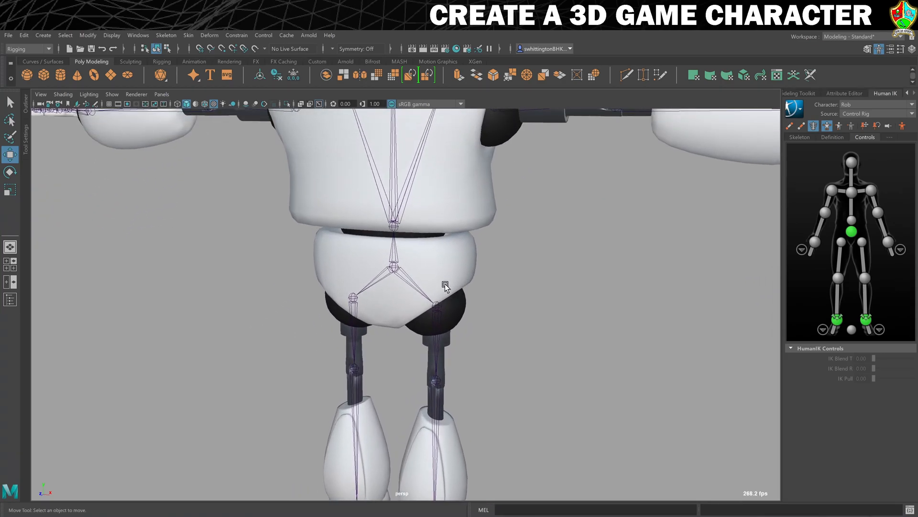
left_click(447, 271)
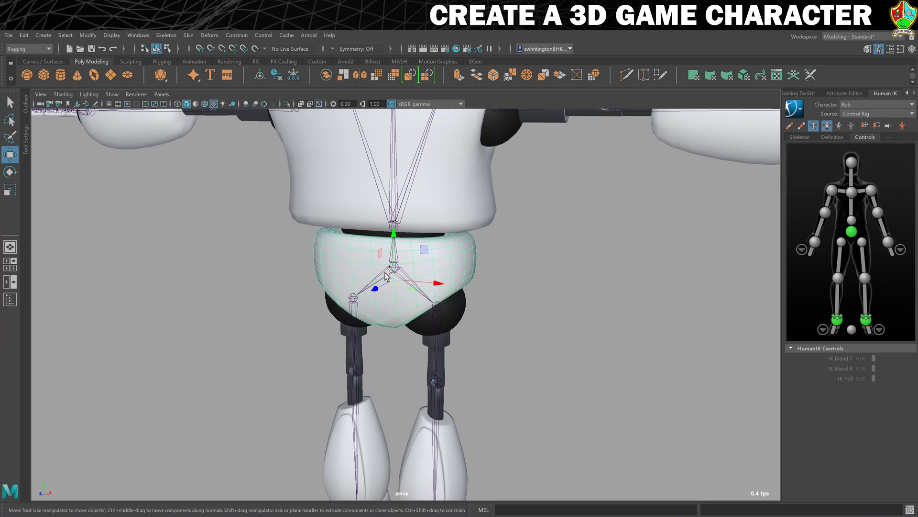
key("q")
scroll(433, 268, "up", 5)
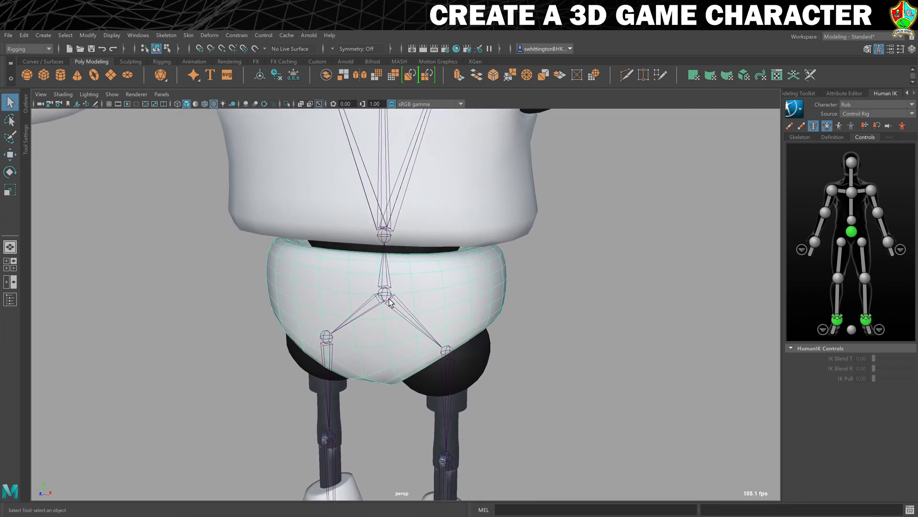
left_click(386, 294)
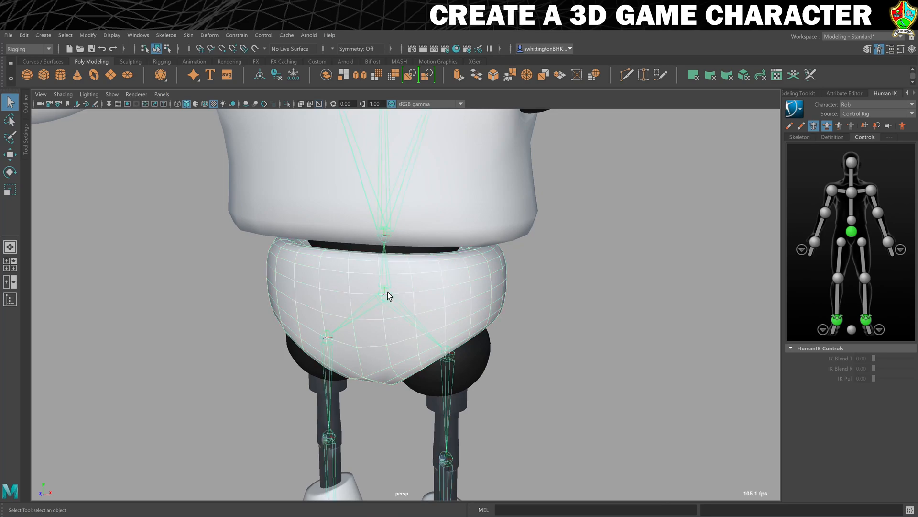
scroll(402, 295, "down", 5)
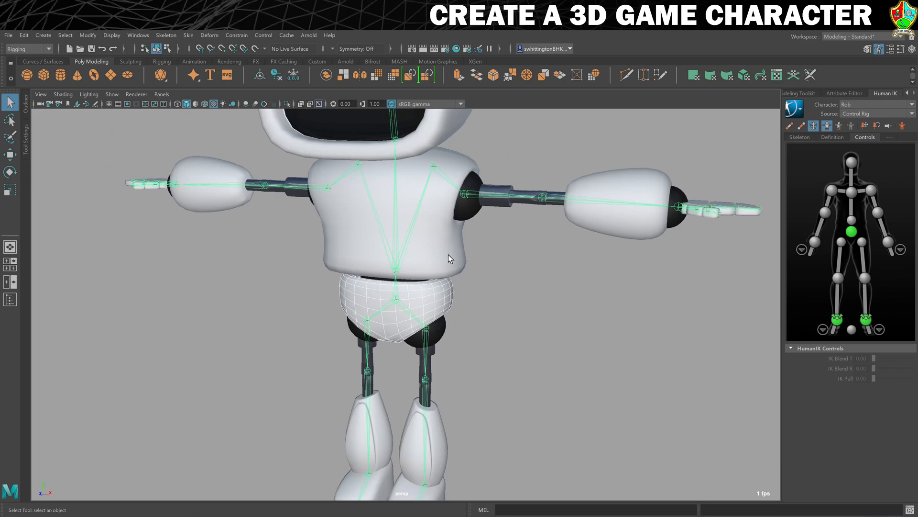
scroll(590, 301, "up", 5)
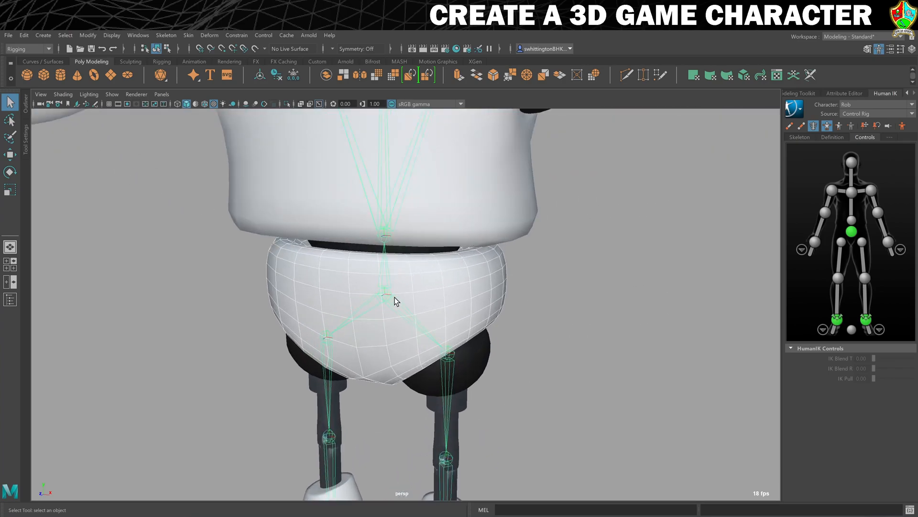
left_click(594, 272)
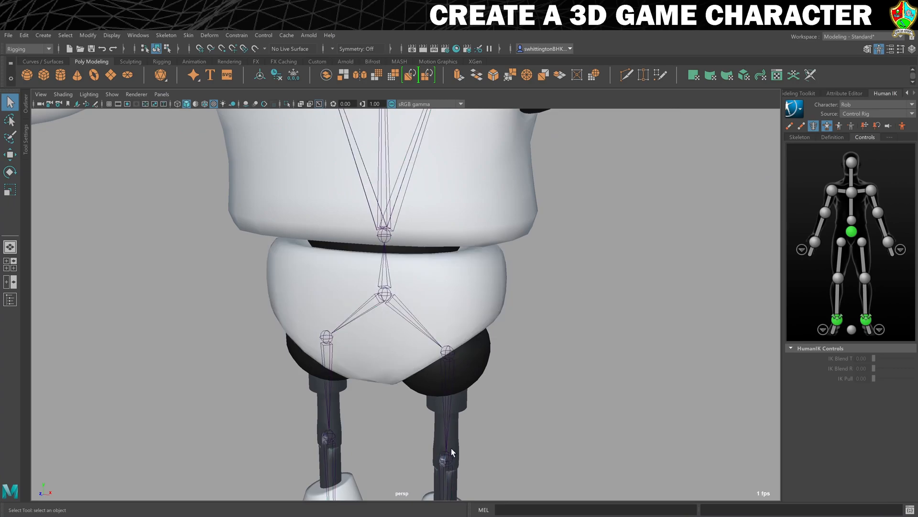
Parent the robot's pelvis mesh to the hips joint at its centre.
left_click(449, 283)
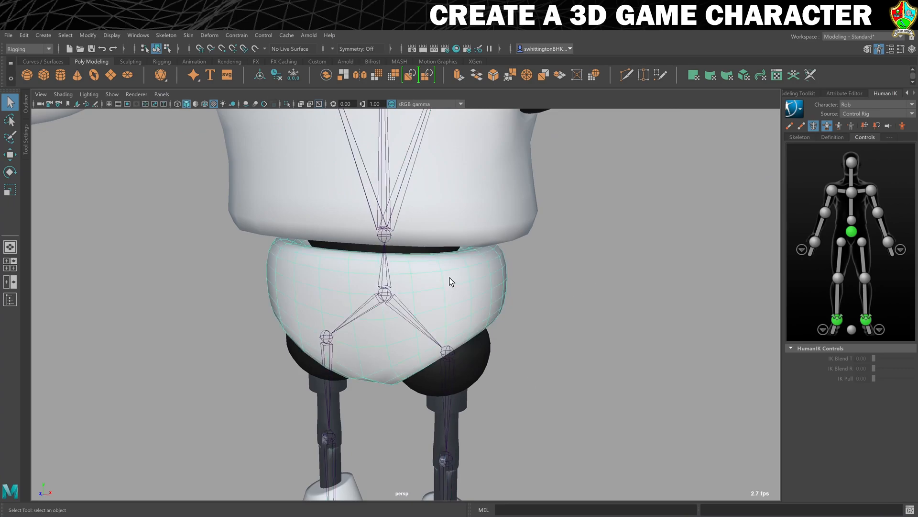
left_click(386, 293)
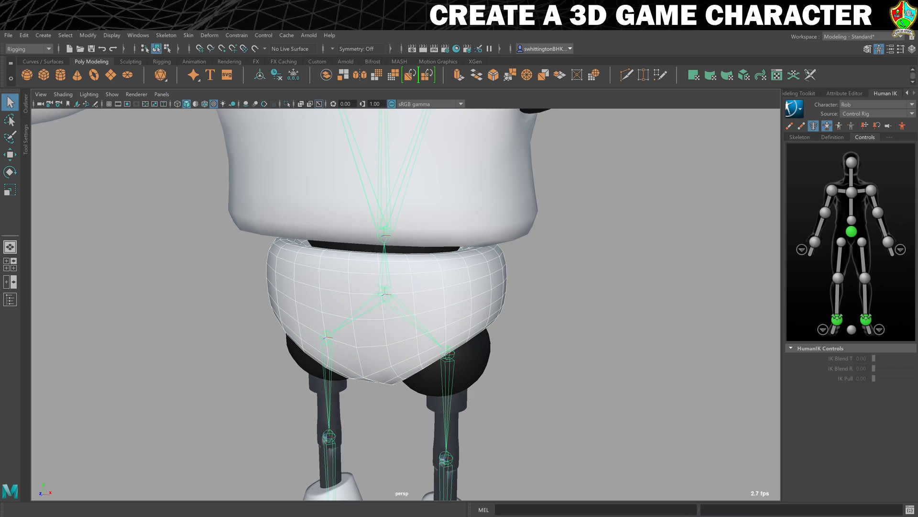
left_click(24, 37)
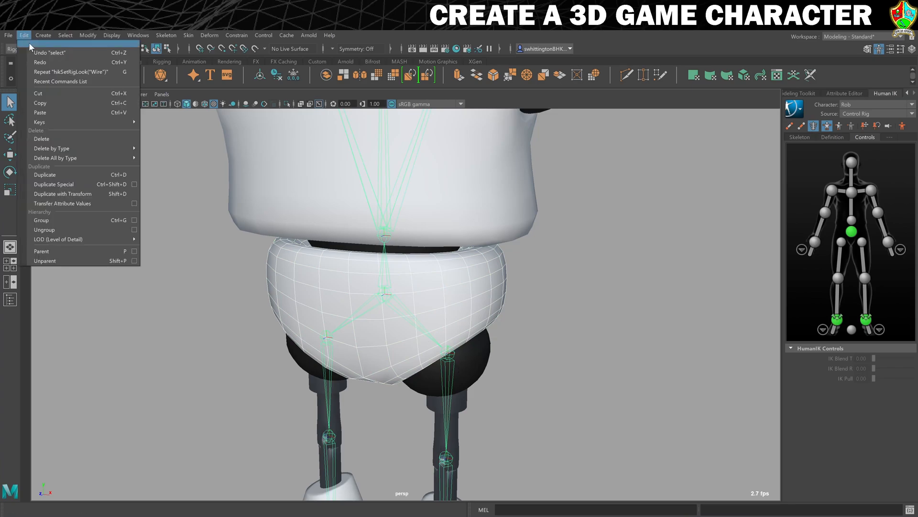
left_click(42, 250)
Parent the black lower back mesh between the torso and pelvis to the hips joint.
scroll(493, 225, "down", 6)
scroll(405, 246, "up", 8)
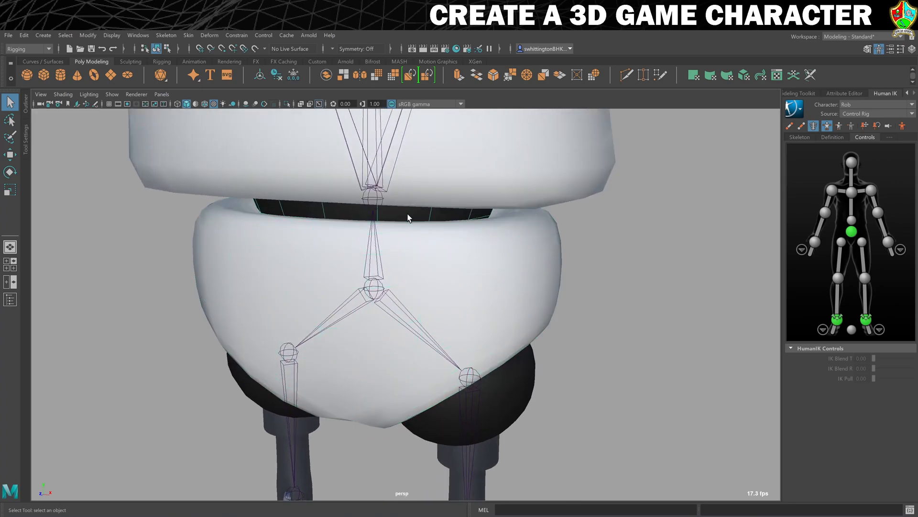
left_click(380, 289)
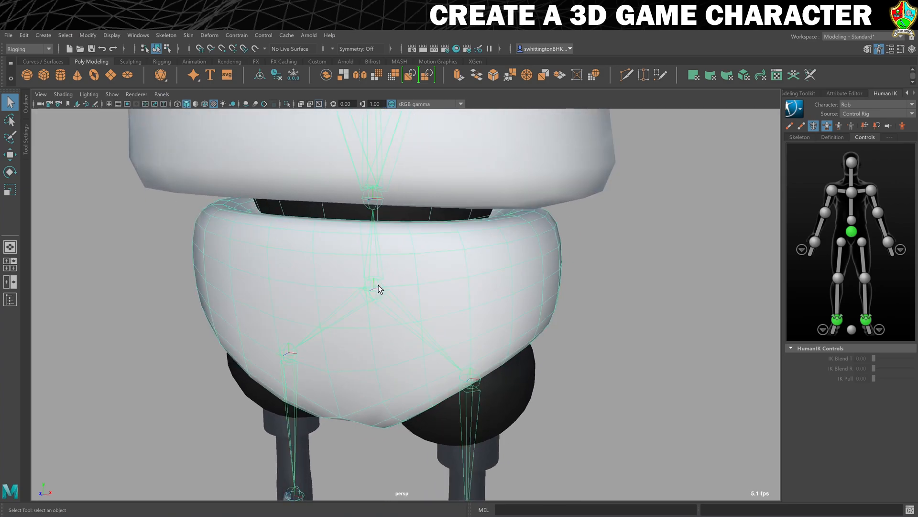
left_click(417, 249)
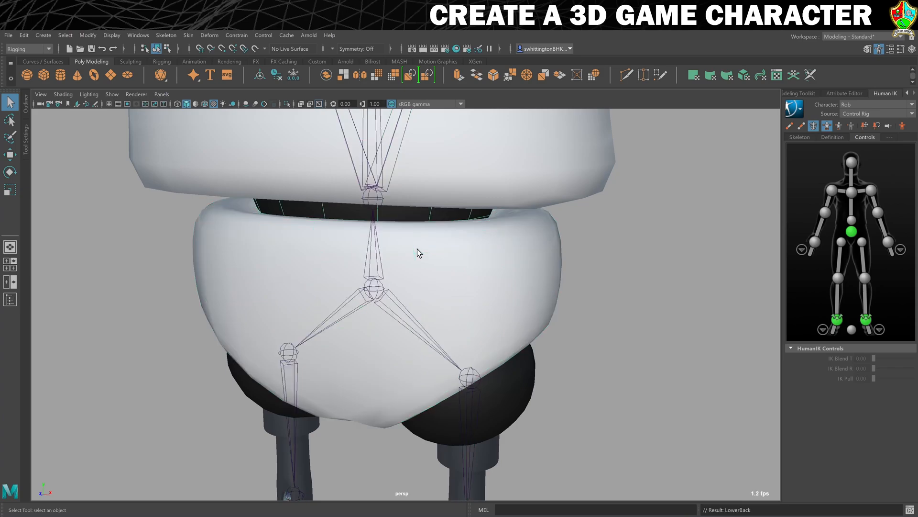
Test the parented pelvis pieces by moving the hips joint slightly along the X axis.
scroll(387, 305, "down", 8)
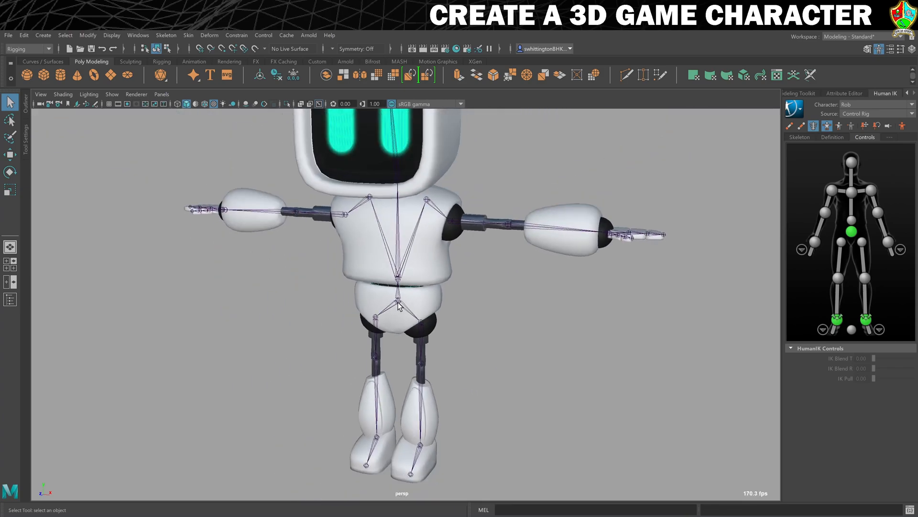
left_click(400, 307)
key("w")
mouse_move(441, 303)
left_mouse_down()
mouse_move(378, 309)
mouse_move(307, 297)
mouse_move(523, 324)
mouse_move(380, 323)
mouse_move(442, 319)
left_mouse_up()
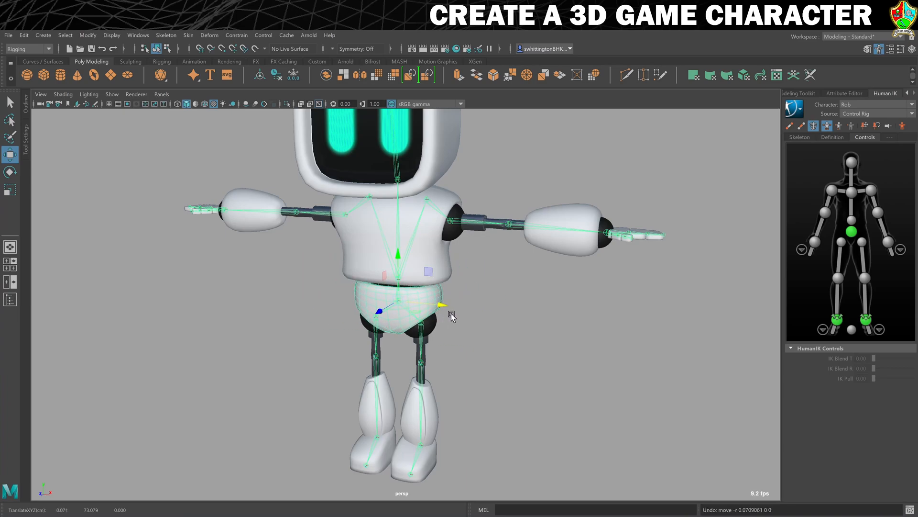
Parent the torso mesh to the spine joint directly above the hips joint.
scroll(431, 268, "up", 4)
scroll(426, 259, "up", 3)
left_click(461, 240)
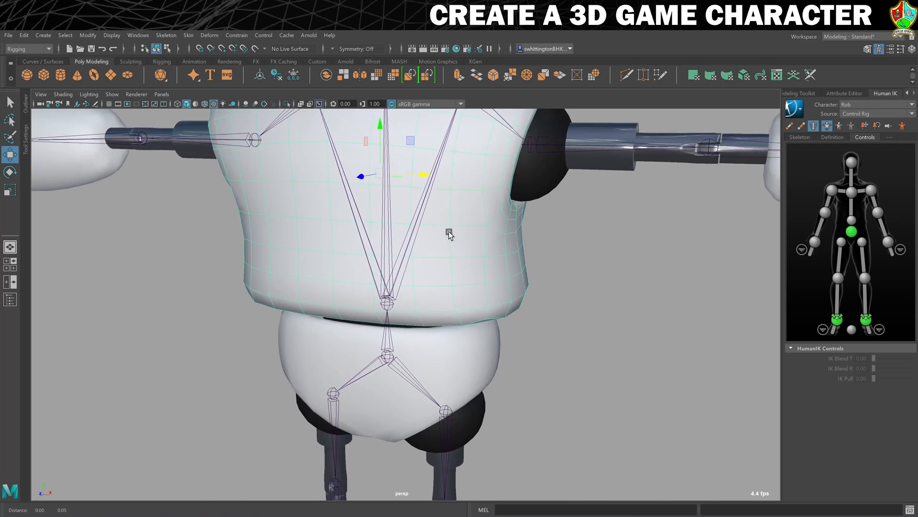
middle_click_drag(449, 231, 505, 278, "alt")
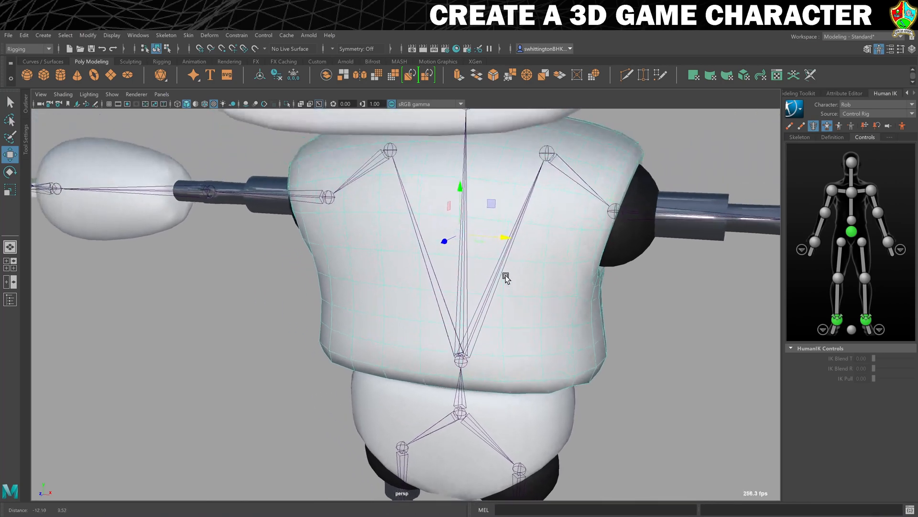
left_click(462, 363)
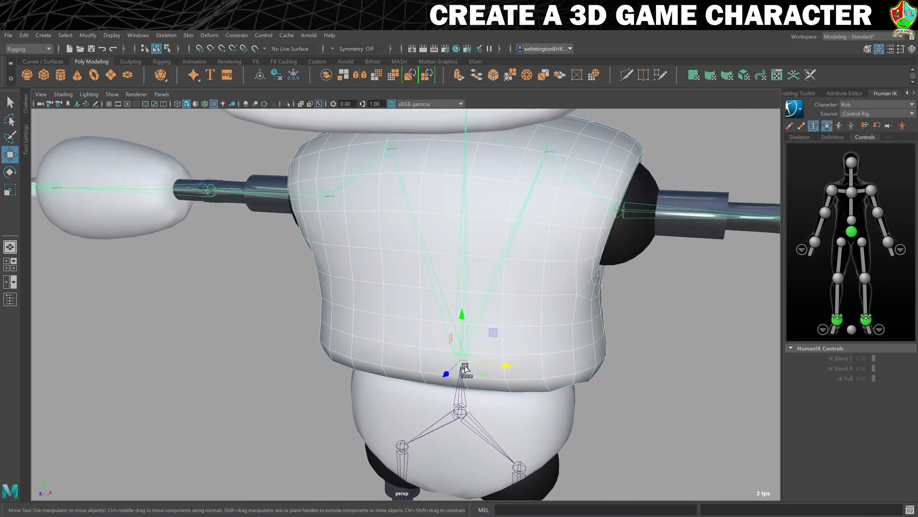
left_click(456, 316)
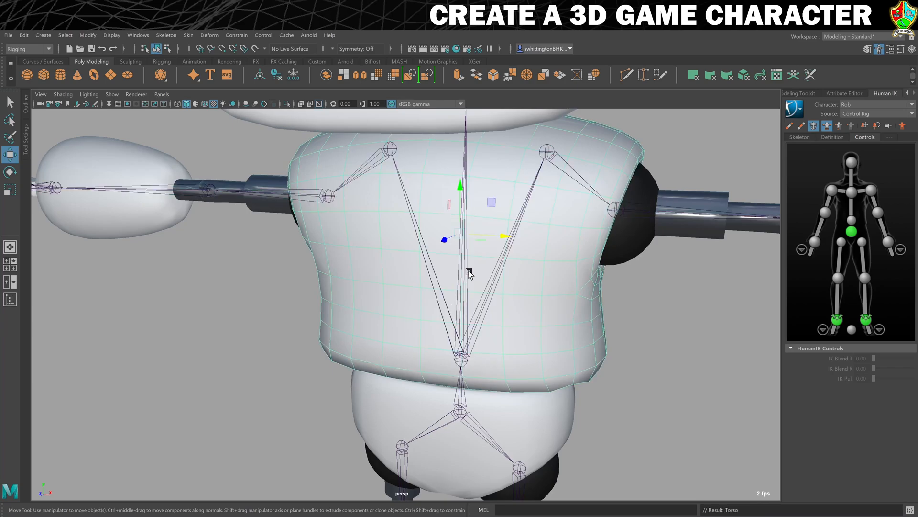
Parent the black ball at the robot's left shoulder to the left clavicle joint.
middle_click_drag(562, 222, 457, 240, "alt")
right_click_drag(452, 238, 508, 235, "alt")
middle_click_drag(507, 235, 452, 271, "alt")
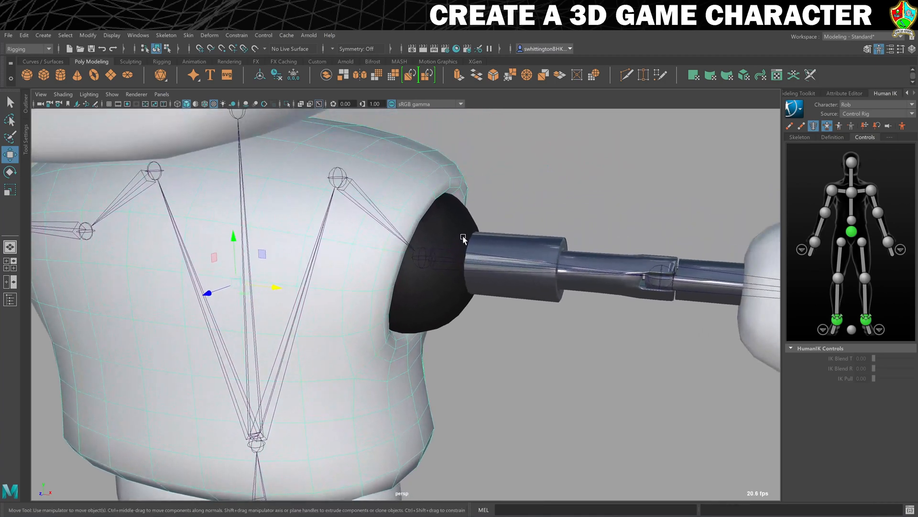
left_click(448, 220)
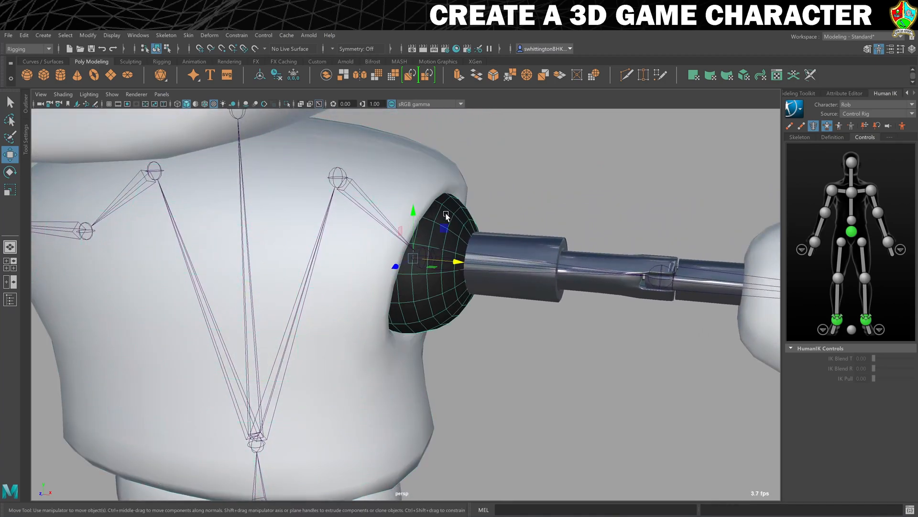
left_click(339, 174)
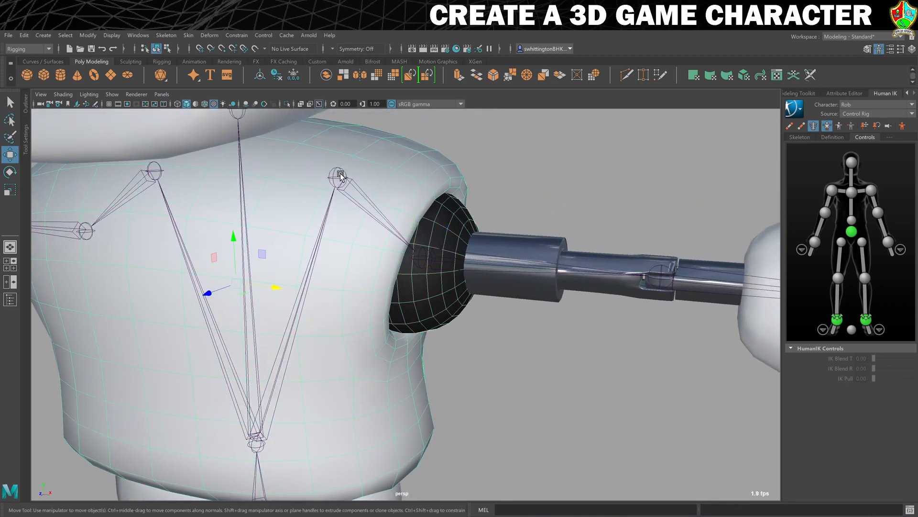
left_click(553, 188)
left_click(452, 219)
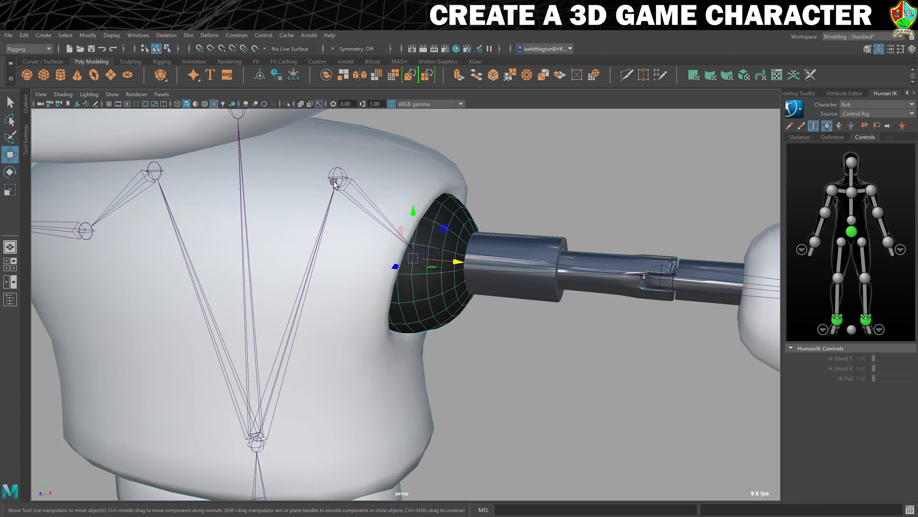
left_click(334, 179)
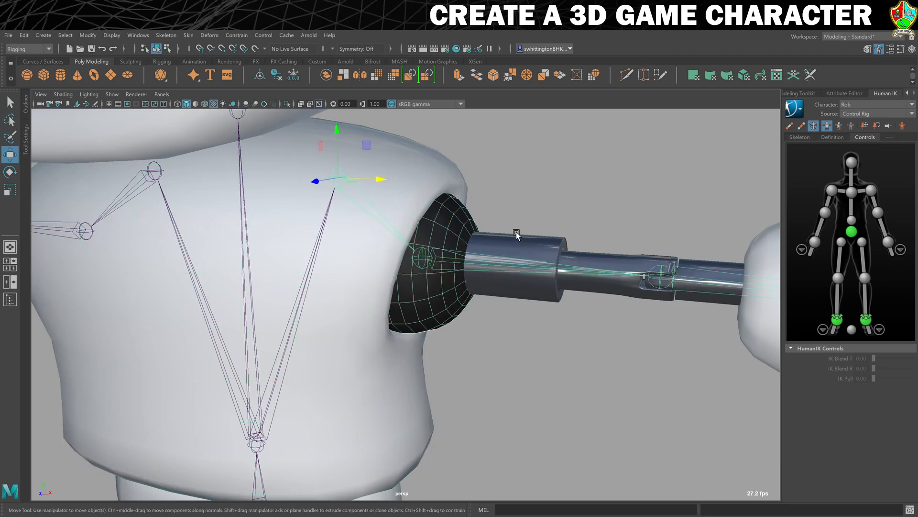
key("ctrl+z")
Parent the left upper arm mesh to the joint inside the left shoulder ball.
middle_click_drag(684, 223, 487, 217, "alt")
right_click_drag(487, 218, 286, 211, "alt")
left_click(363, 258)
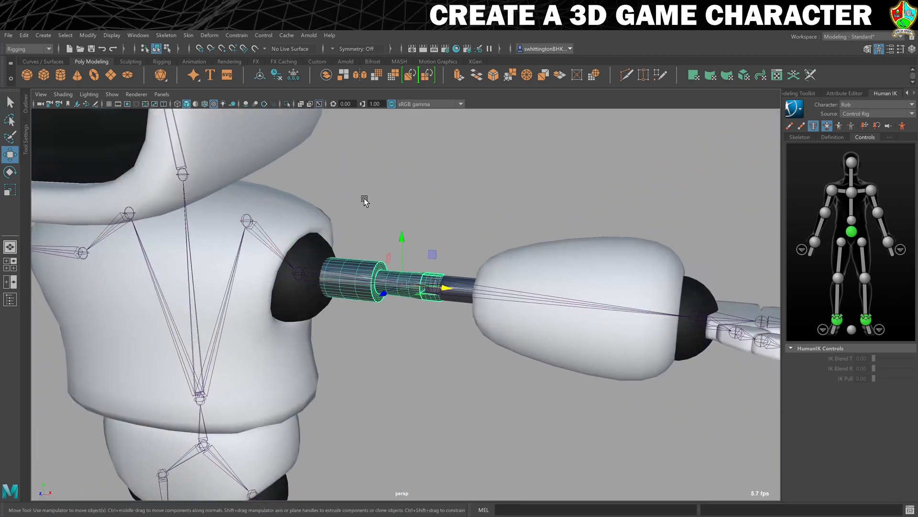
left_click(300, 272, "shift")
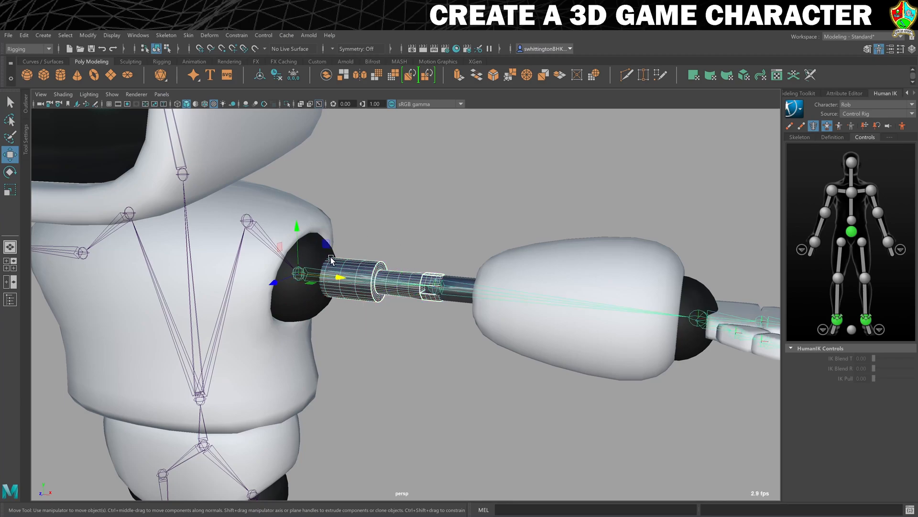
key("p")
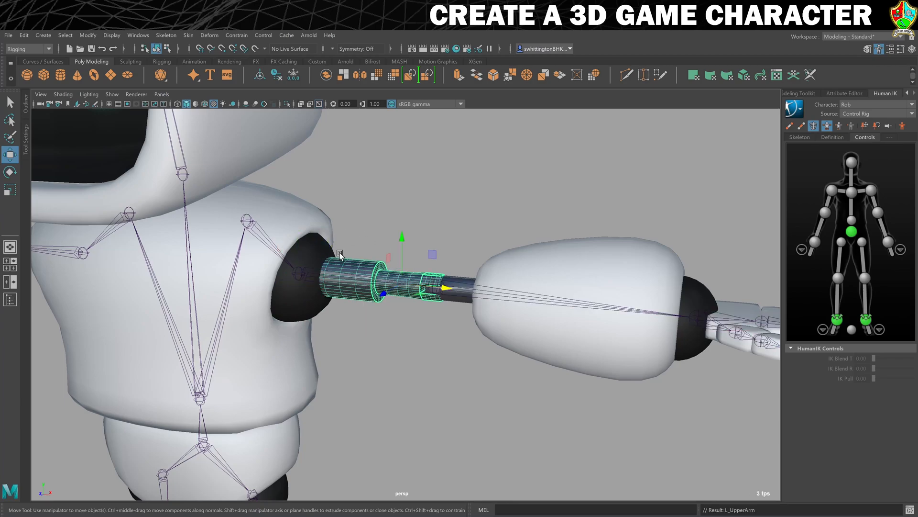
Parent the small metal lower arm piece beside the left elbow to the left elbow joint.
right_click_drag(331, 257, 425, 215, "alt")
middle_click_drag(443, 205, 381, 196, "alt")
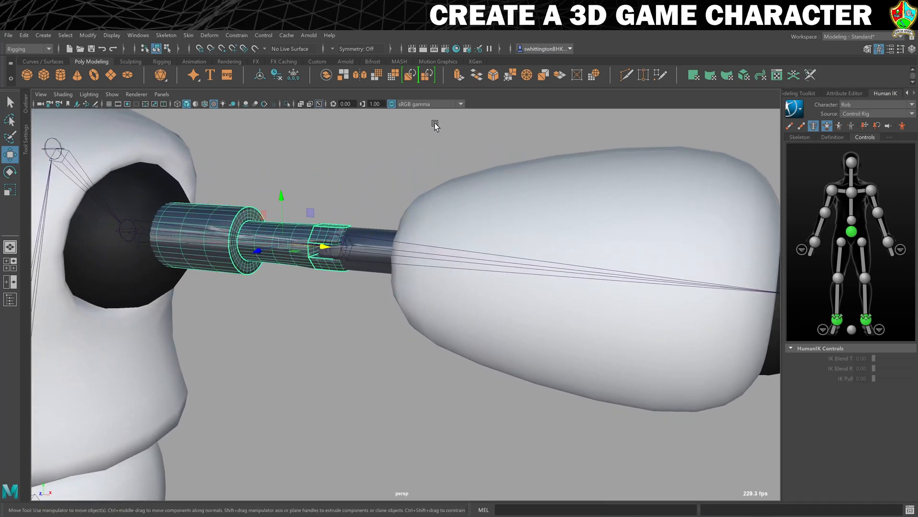
key("Up")
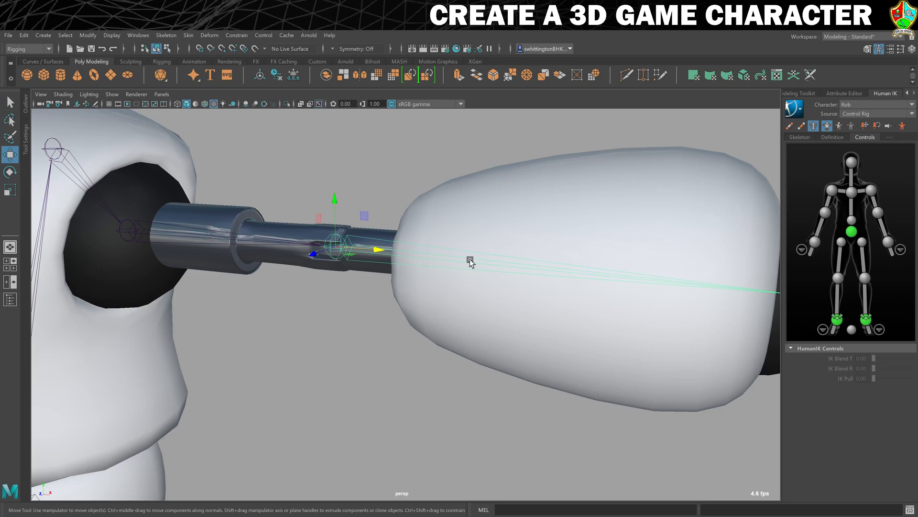
left_click(455, 247)
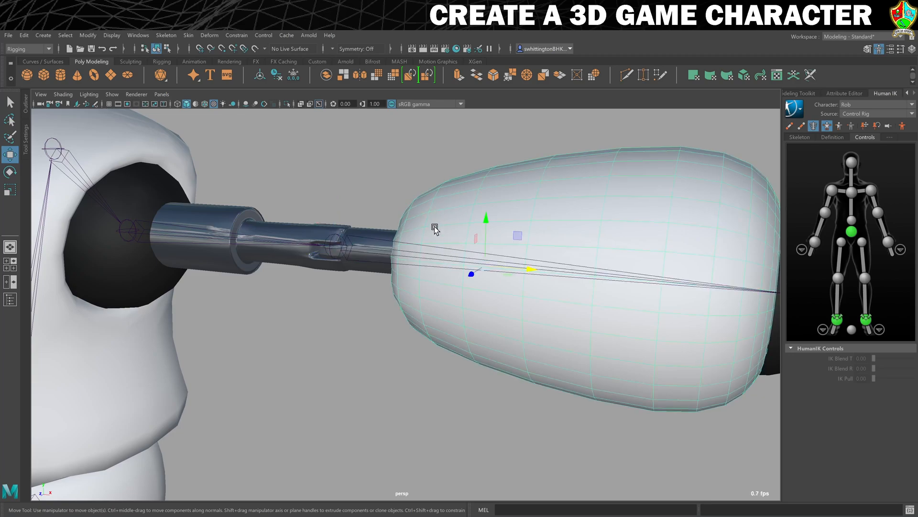
left_click_drag(378, 162, 405, 289)
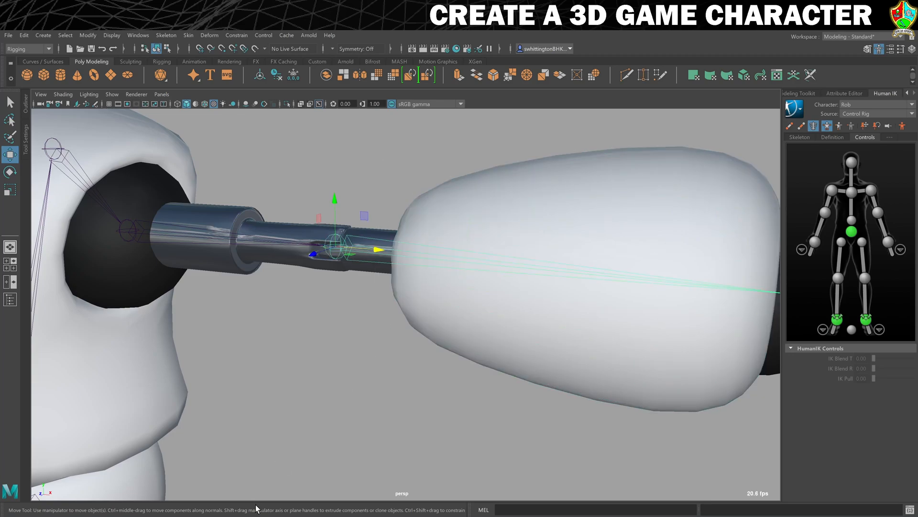
left_click(384, 233)
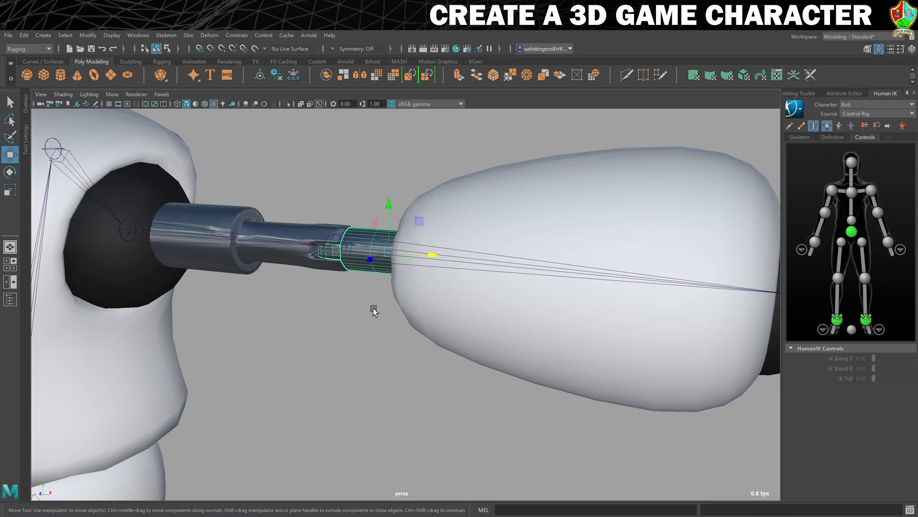
left_click_drag(408, 150, 442, 333, "shift")
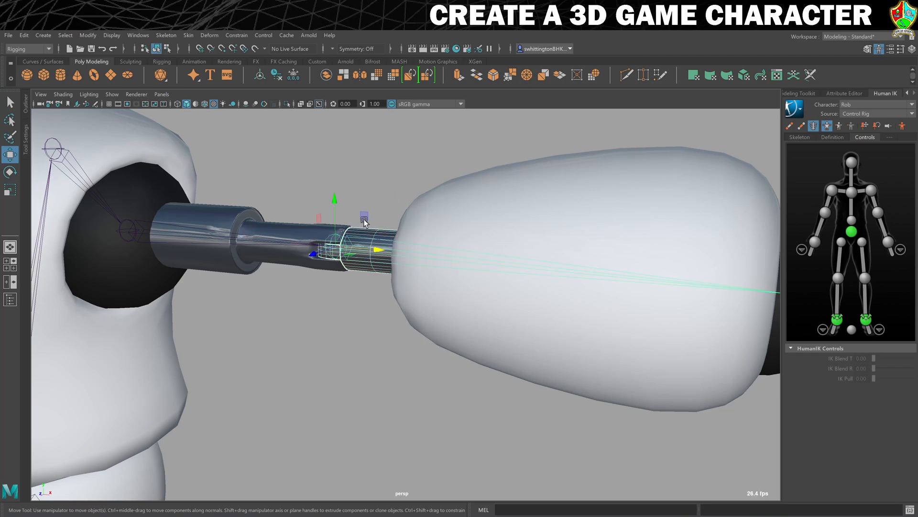
left_click(346, 227)
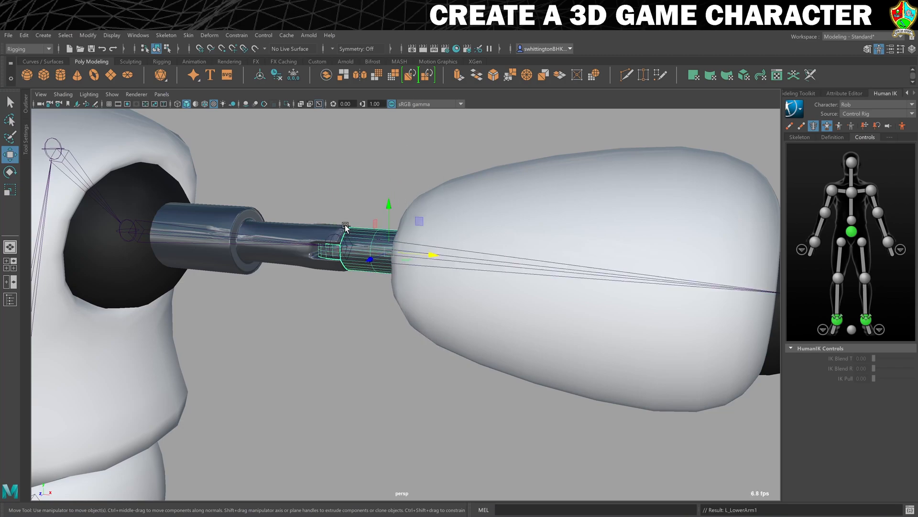
Parent the large white left forearm mesh to the left elbow joint.
left_click(539, 206)
left_click_drag(470, 158, 513, 329)
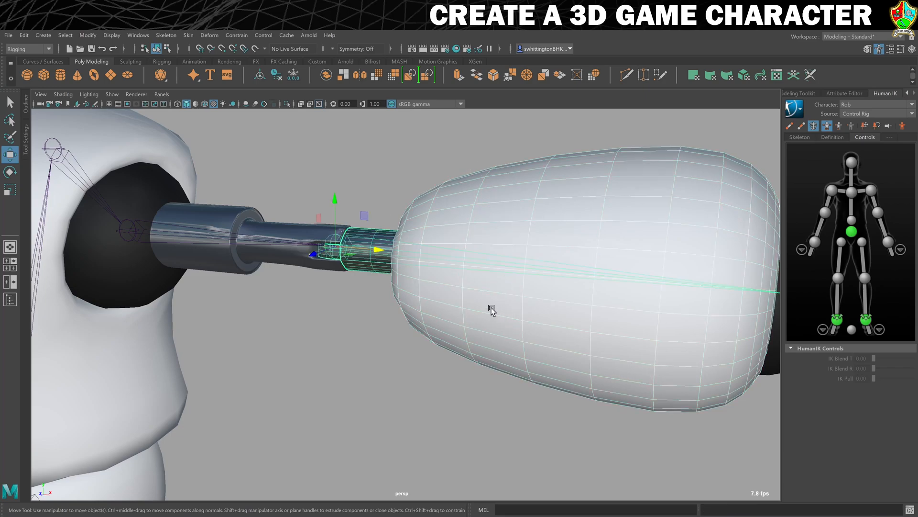
key("Up")
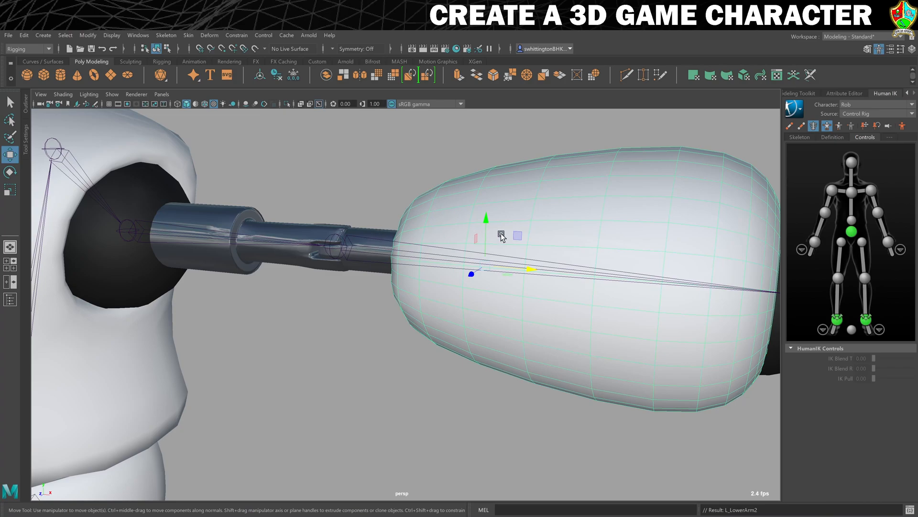
Parent the black ball at the left wrist to the left elbow joint.
middle_click_drag(630, 261, 466, 253, "alt")
mouse_move(363, 213)
right_mouse_down("alt")
mouse_move(445, 232)
mouse_move(352, 210)
right_mouse_up("alt")
left_click(397, 223)
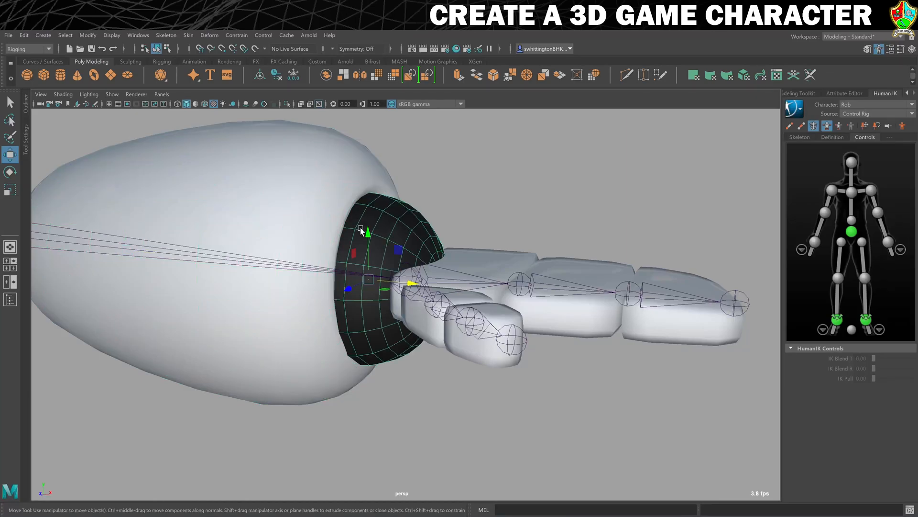
left_click(245, 300, "shift")
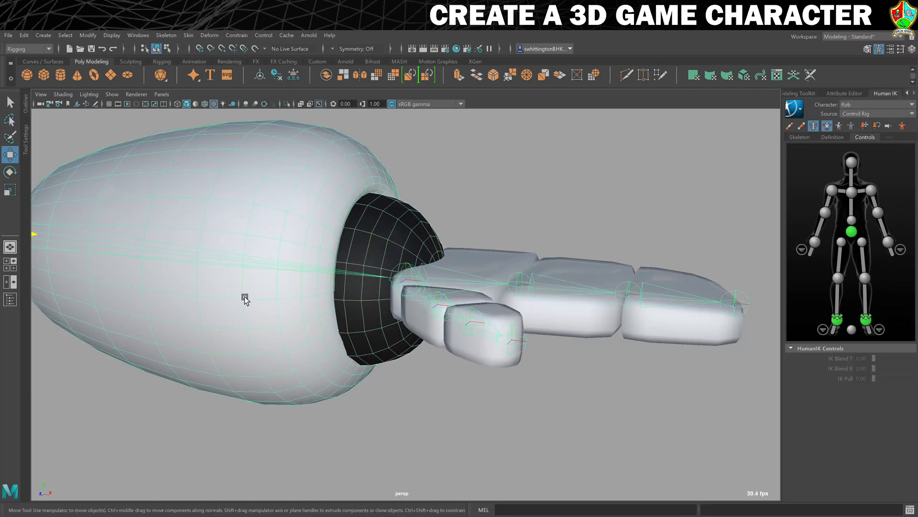
key("p")
Parent the left palm mesh to the left wrist joint.
middle_click_drag(531, 244, 334, 240, "alt")
right_click_drag(335, 239, 402, 248, "alt")
right_click_drag(302, 255, 243, 230, "alt")
middle_click_drag(242, 229, 314, 195, "alt")
left_click(356, 293)
key("d")
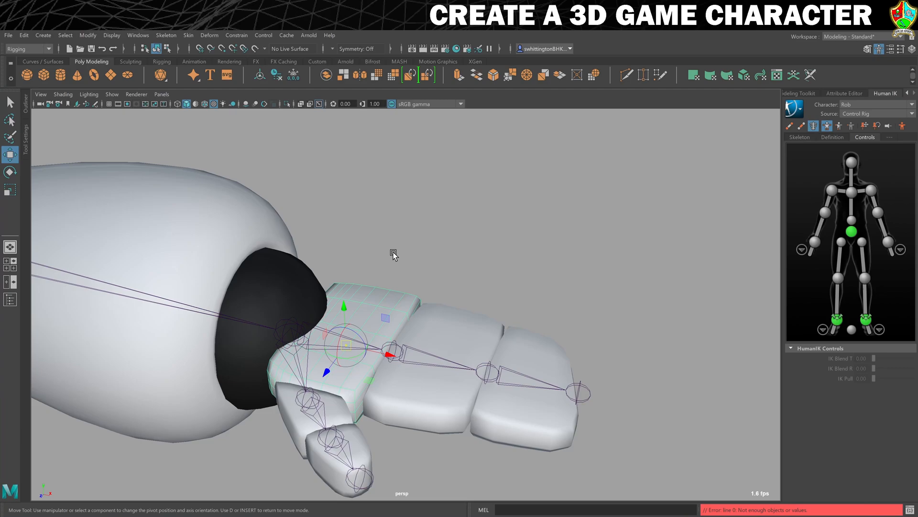
scroll(392, 255, "up", 3)
key("d")
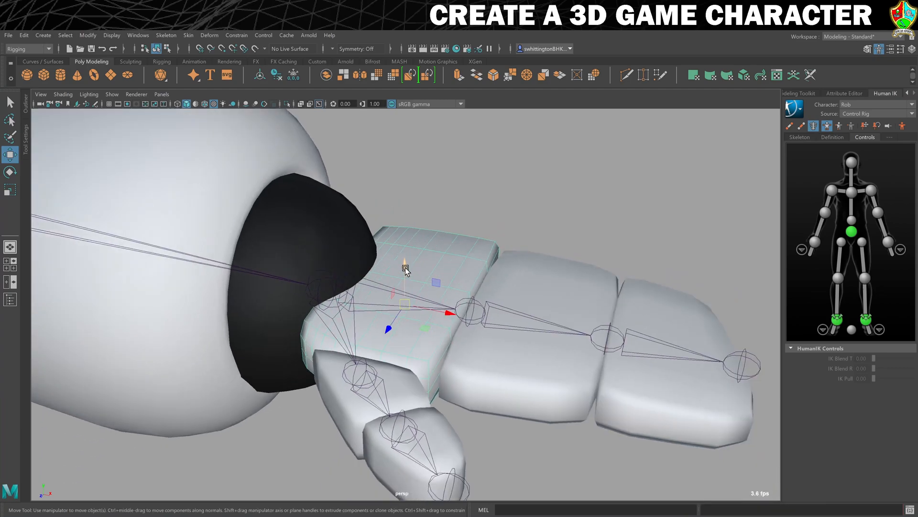
scroll(406, 271, "down", 3)
scroll(425, 287, "up", 1)
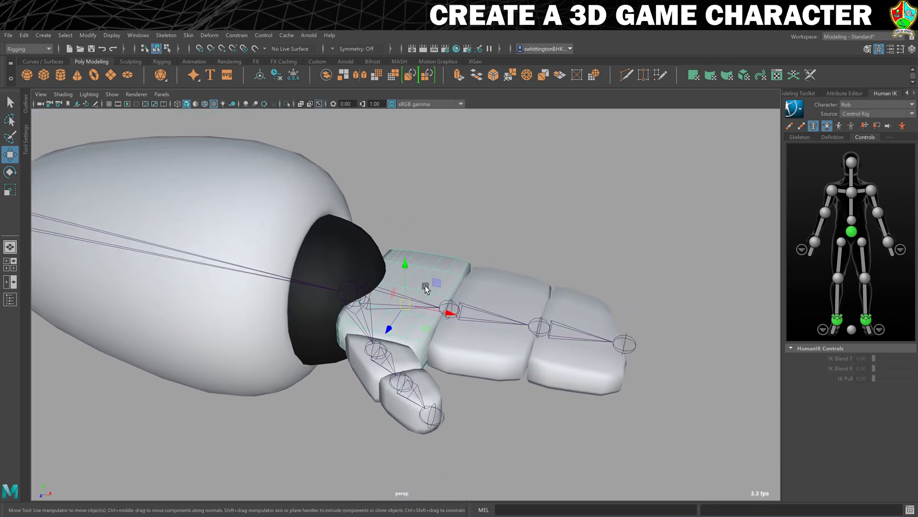
scroll(425, 287, "up", 1)
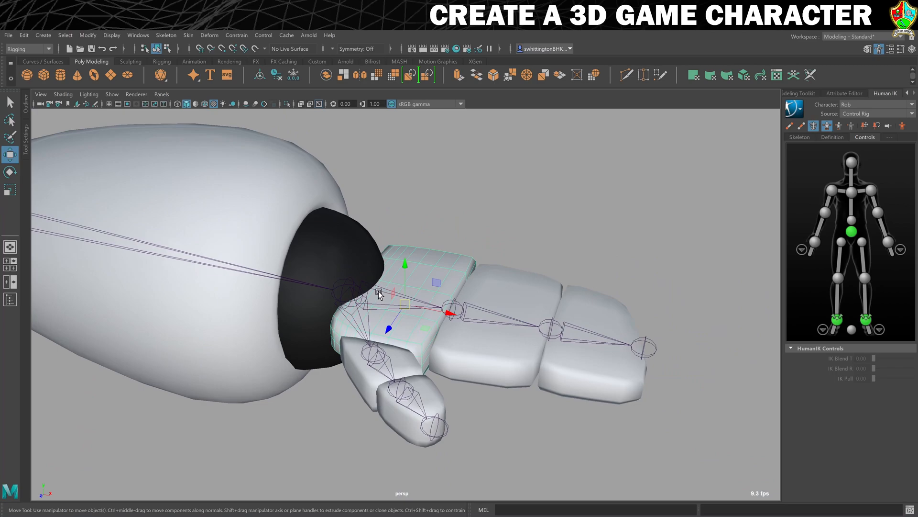
left_click(379, 291)
left_click(432, 263)
left_click(374, 291, "shift")
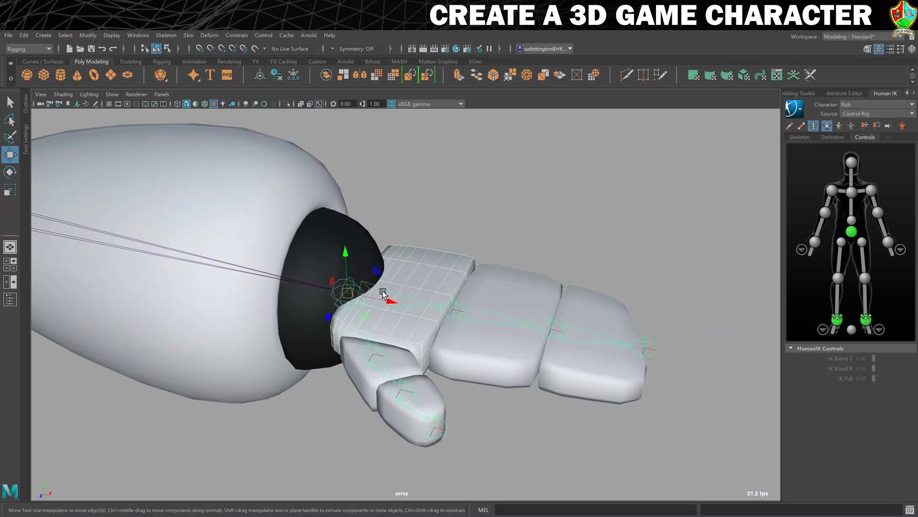
key("q")
left_click(382, 291)
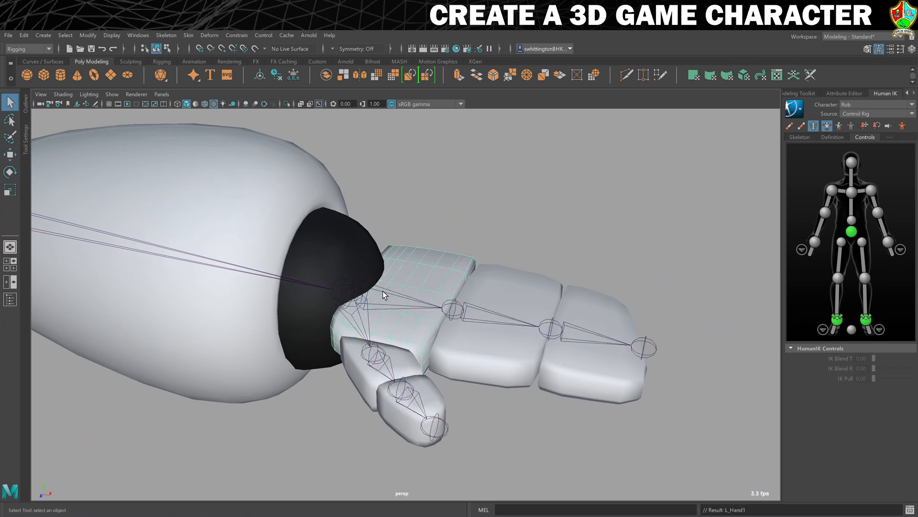
Parent the left hand's inner finger segment to the first finger joint and the outer segment to the second finger joint.
left_click(507, 291)
left_click(481, 329, "shift")
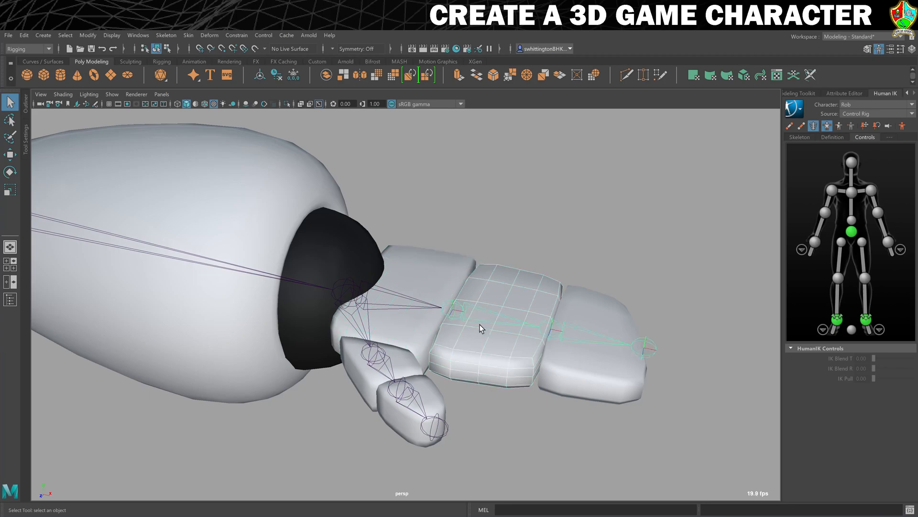
key("p")
left_click(596, 321)
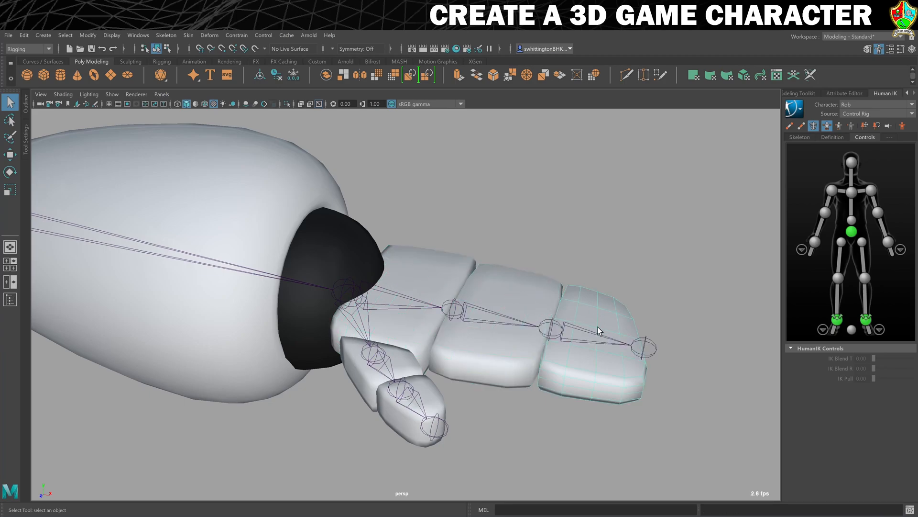
left_click(599, 335, "shift")
key("p")
Parent the left thumb's base segment to the first thumb joint and its tip segment to the second thumb joint.
left_click(399, 374)
left_click(378, 366, "shift")
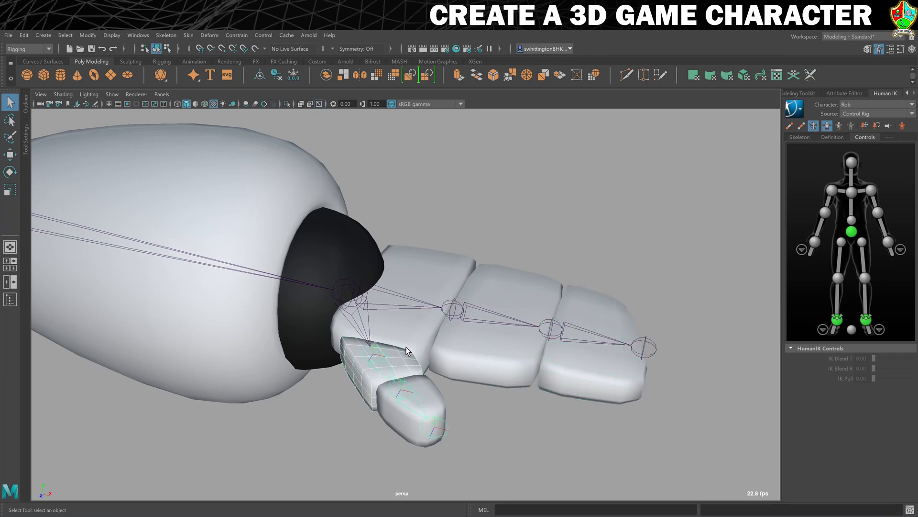
key("p")
left_click(424, 387)
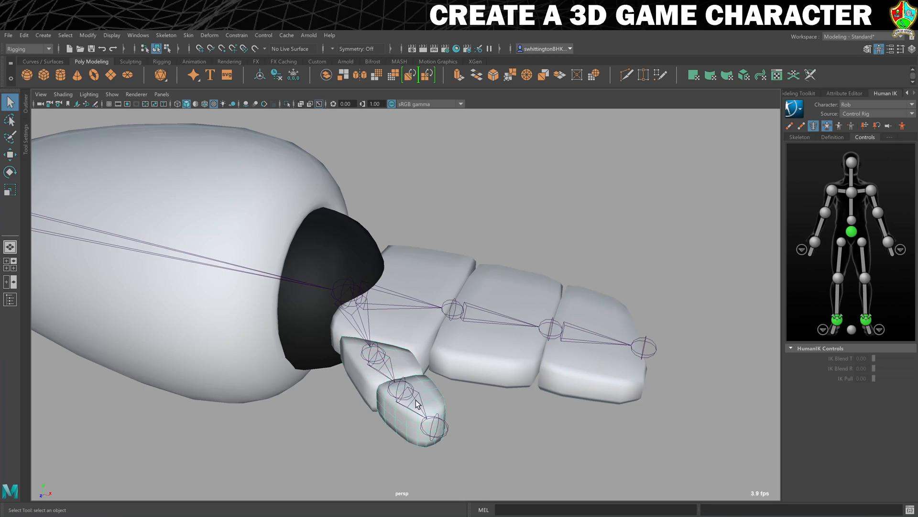
left_click(415, 398, "shift")
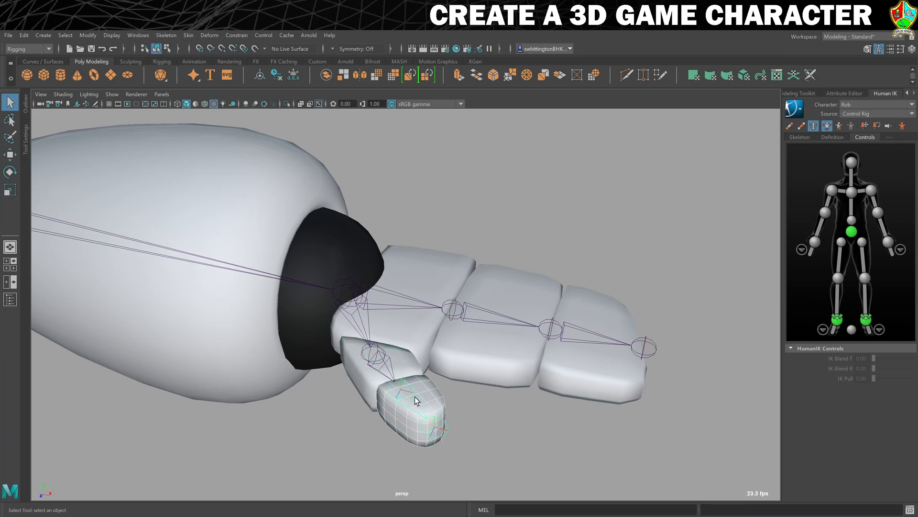
key("p")
Show the control rig, test the arm by moving the left hand effector down toward the body, and undo the move.
scroll(343, 371, "down", 10)
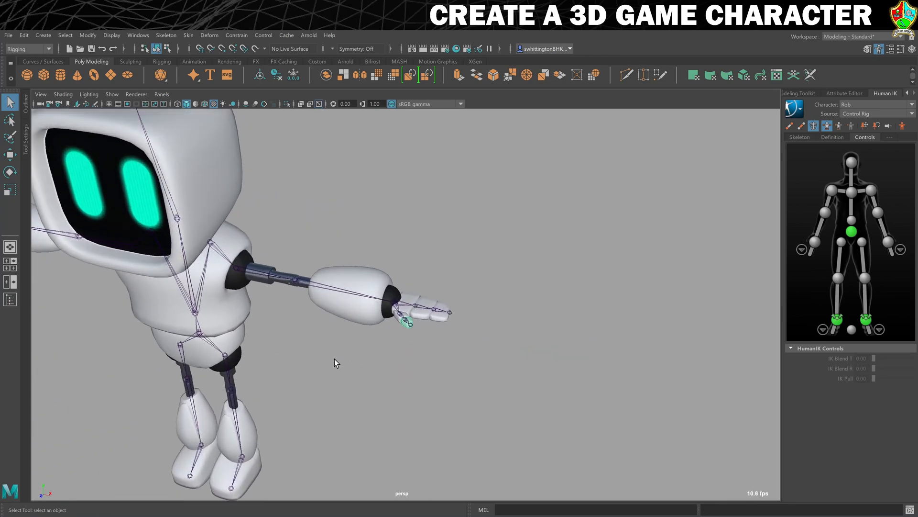
scroll(440, 328, "down", 3)
scroll(448, 330, "up", 2)
left_click(789, 126)
left_click(789, 126)
left_click(789, 126)
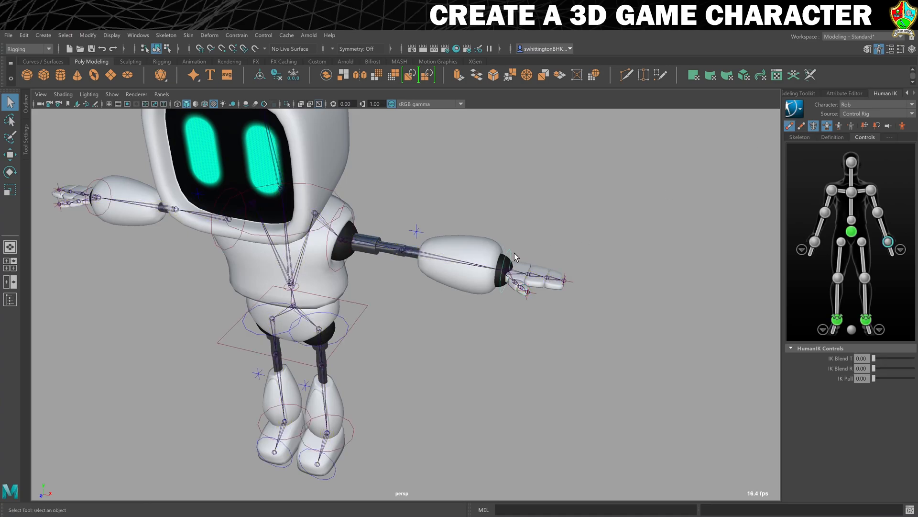
key("w")
left_click(505, 274)
left_click_drag(504, 274, 385, 354)
key("ctrl+z")
Test the body by lowering the hips effector, undo the move, and hide the control rig again.
left_click(364, 306)
left_click_drag(291, 285, 309, 318)
key("ctrl+z")
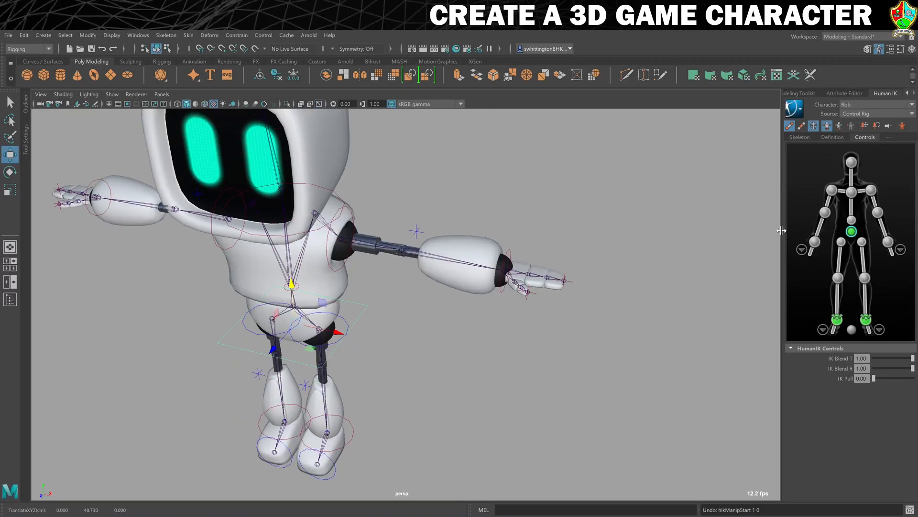
left_click(790, 126)
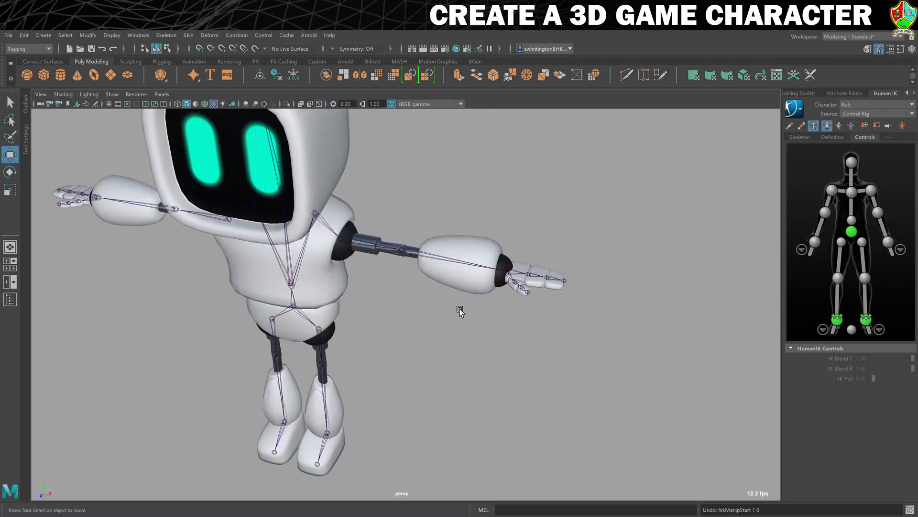
Parent the black ball at the left hip to the central hips joint.
scroll(395, 340, "up", 10)
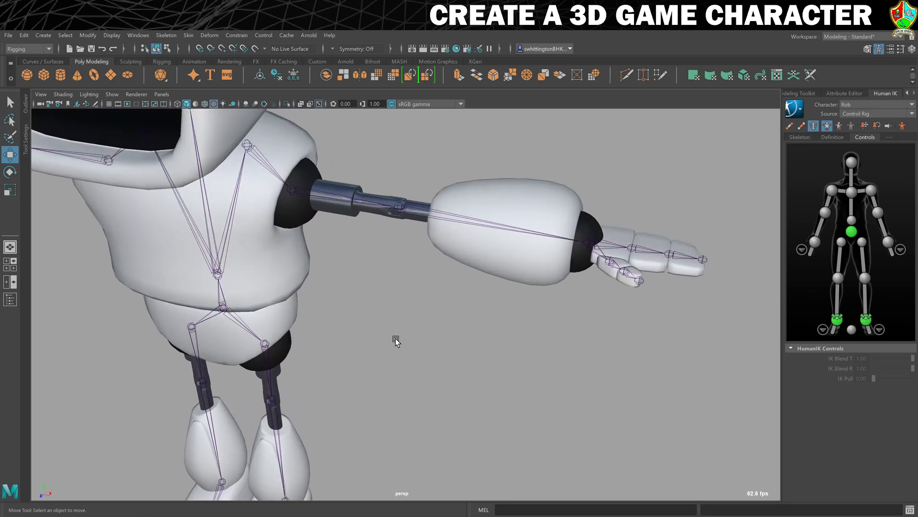
left_click_drag(459, 354, 523, 341, "alt")
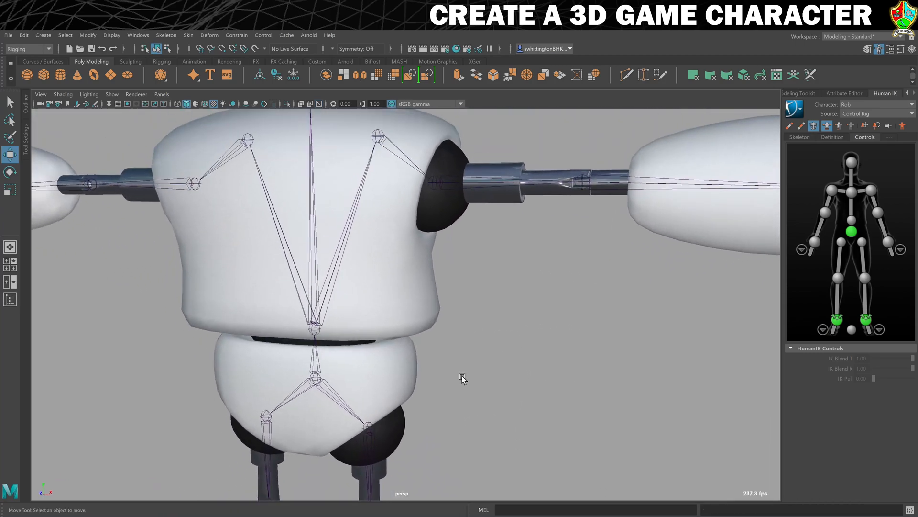
middle_click_drag(441, 423, 490, 270, "alt")
right_click_drag(407, 278, 666, 300, "alt")
left_click(445, 308)
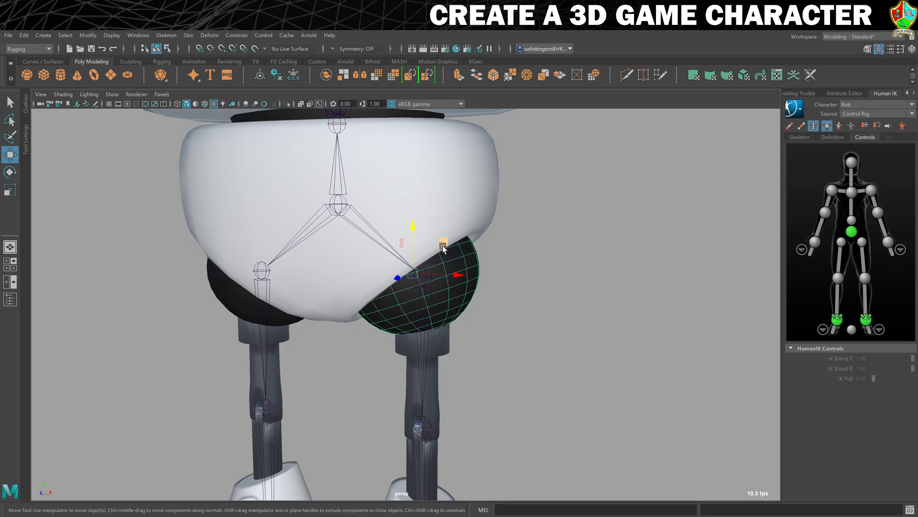
left_click(338, 205)
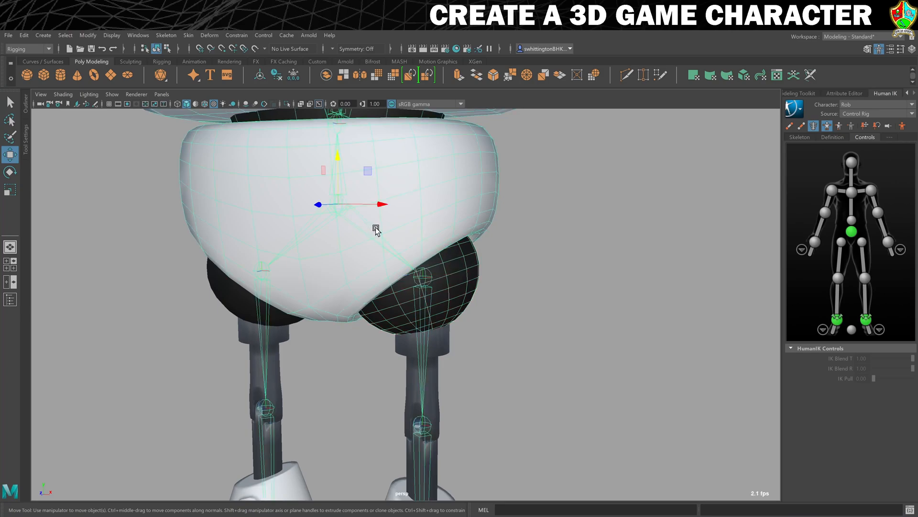
left_click(376, 231)
key("q")
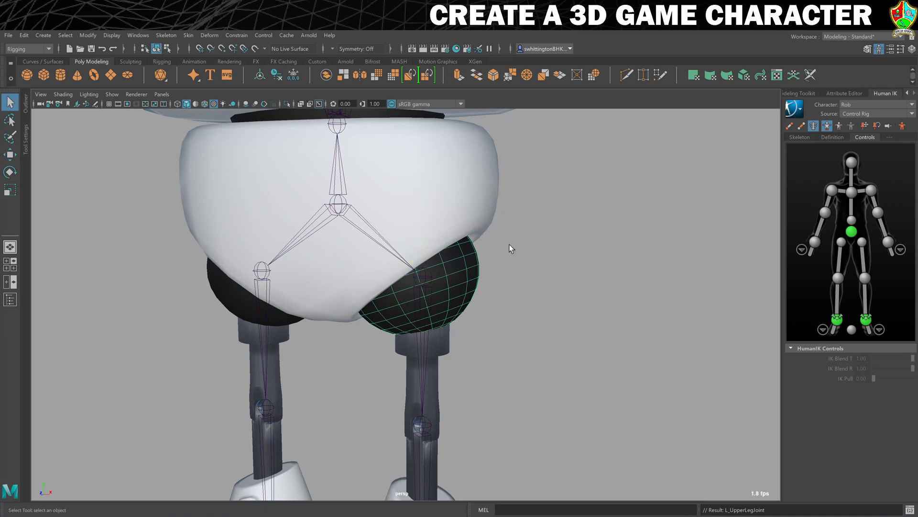
Parent the left upper leg mesh to the joint inside the left hip ball.
middle_click_drag(521, 313, 524, 123, "alt")
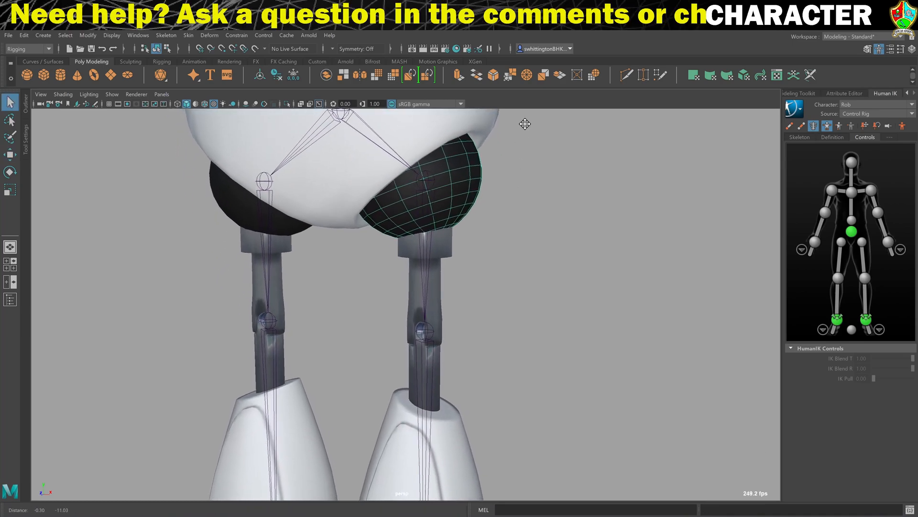
left_click(445, 243)
left_click_drag(391, 269, 492, 275)
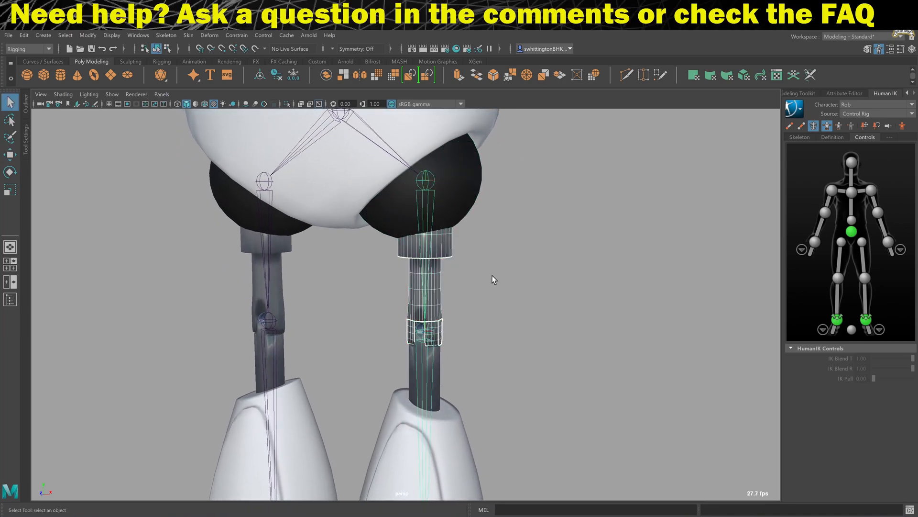
left_click(420, 240)
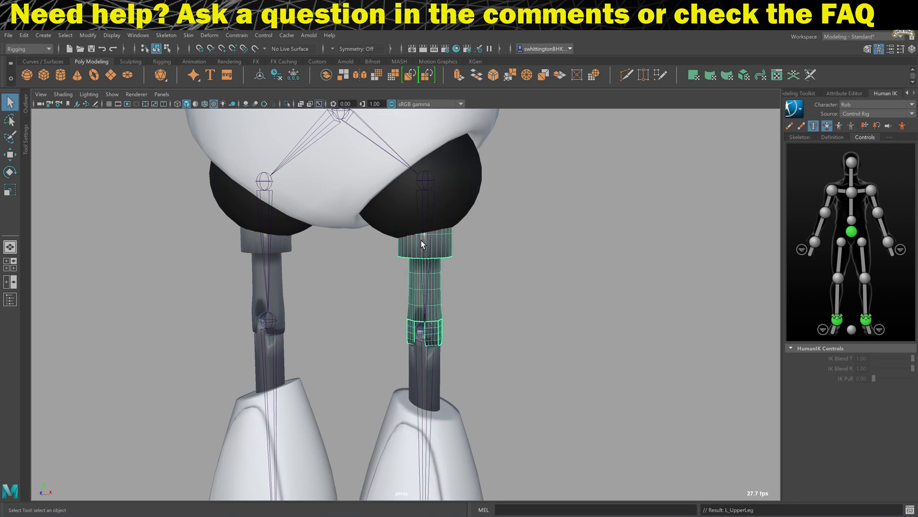
Parent the metal lower leg piece and the white shin mesh of the left leg to the left knee joint.
left_click(438, 363)
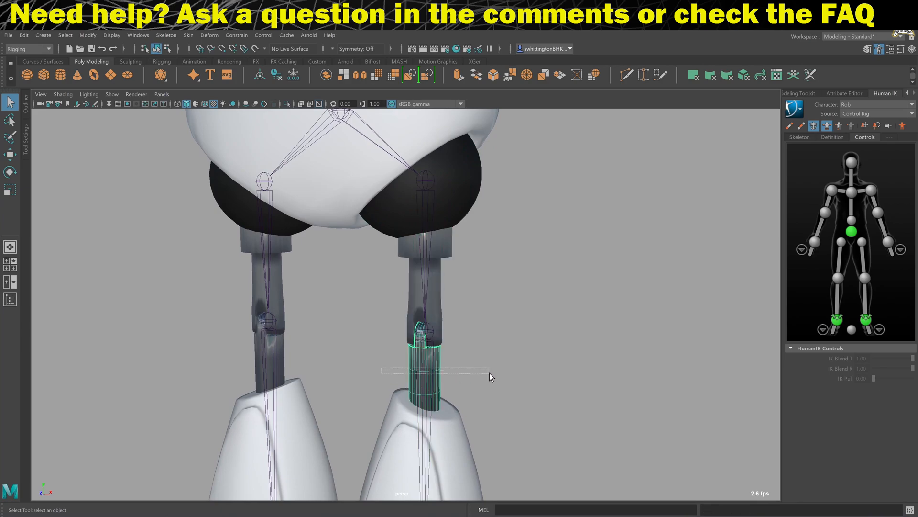
left_click_drag(487, 372, 490, 371)
middle_click_drag(578, 389, 615, 153, "alt")
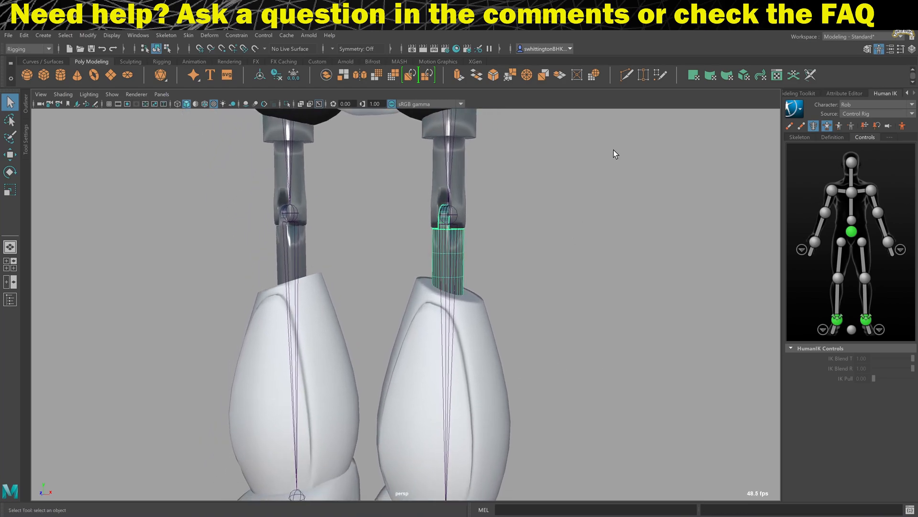
left_click(487, 358)
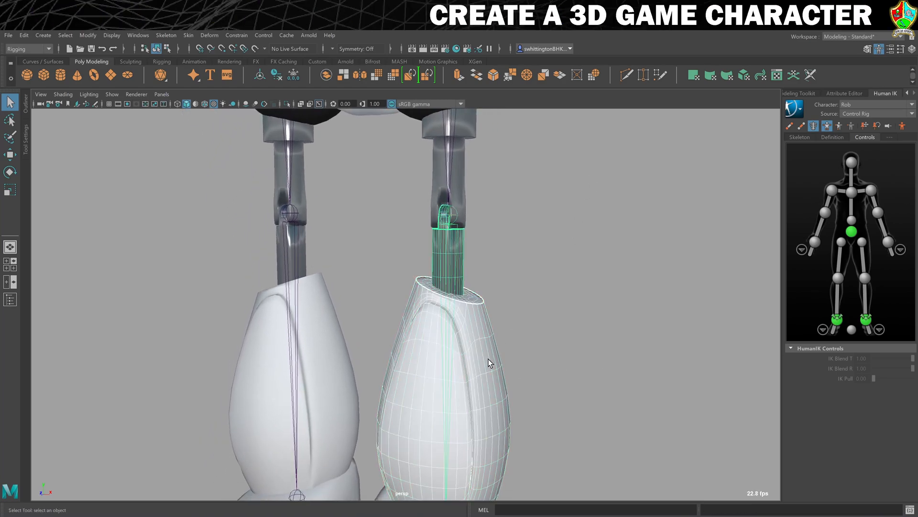
Parent the left foot mesh to the left ankle joint.
middle_click_drag(489, 359, 471, 81, "alt")
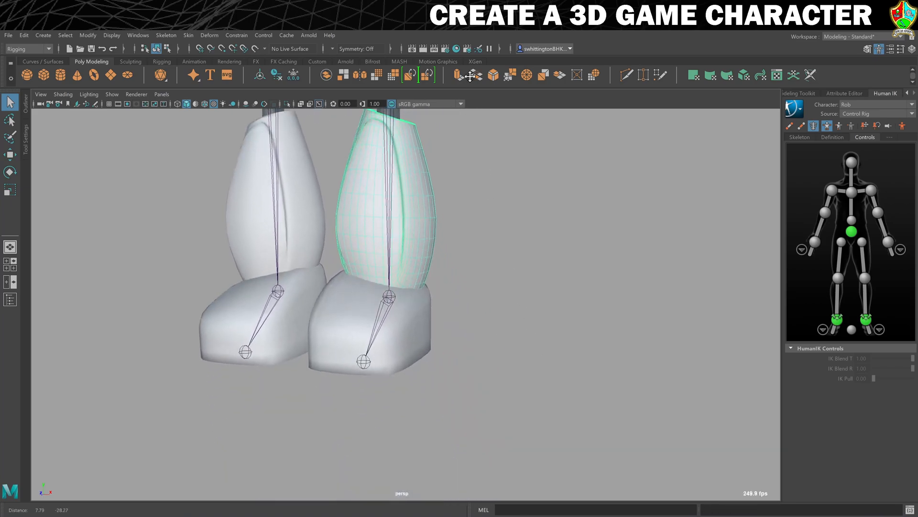
left_click(397, 336)
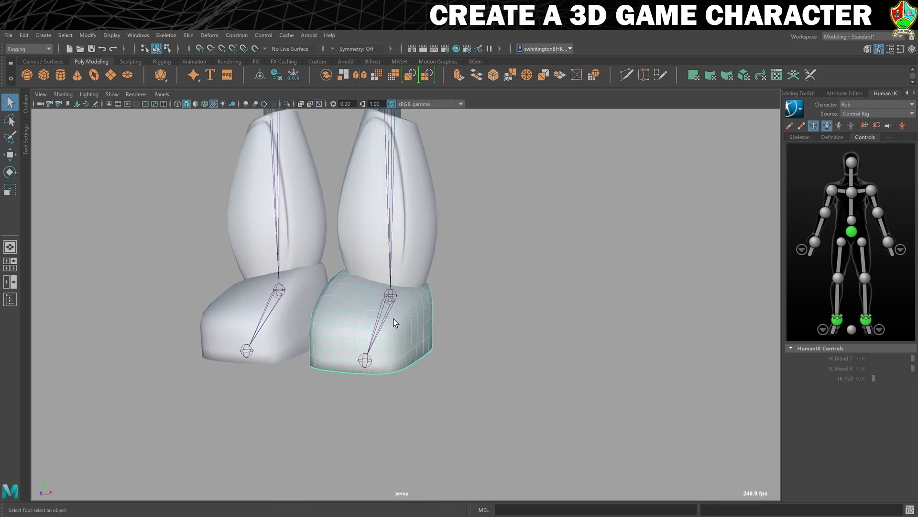
right_click_drag(394, 320, 407, 254, "alt")
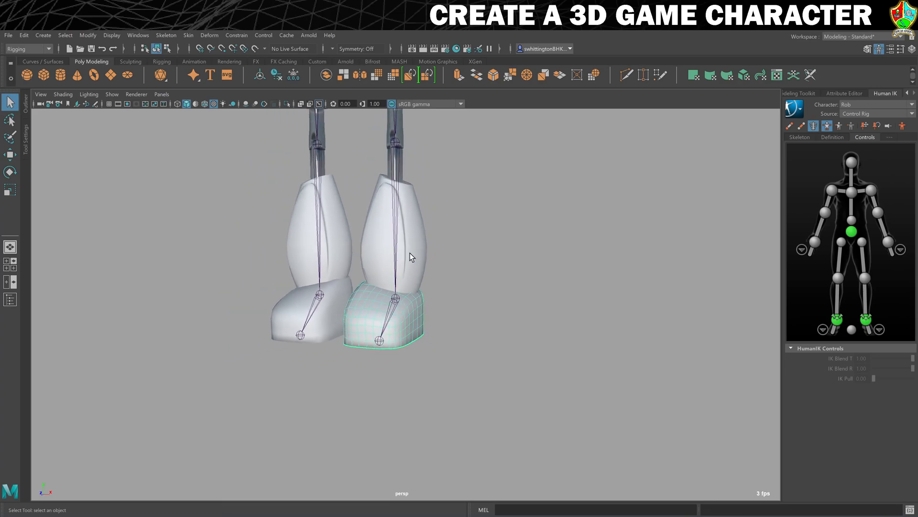
Parent the small neck pieces between the head and torso to the upper spine joint.
scroll(407, 254, "down", 6)
middle_click_drag(403, 206, 419, 364, "alt")
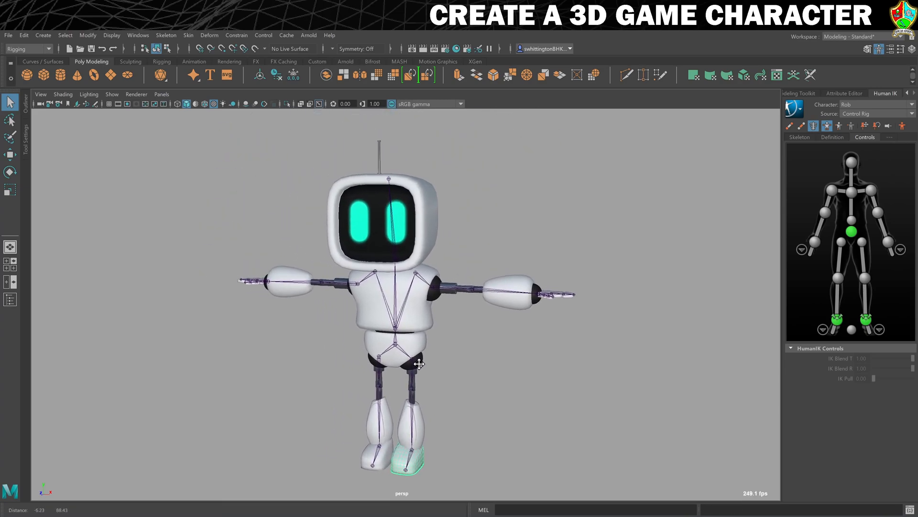
right_click_drag(373, 328, 629, 338, "alt")
right_click_drag(402, 280, 473, 259, "alt")
middle_click_drag(492, 265, 558, 335, "alt")
left_click_drag(558, 334, 541, 331, "alt")
right_click_drag(541, 331, 706, 323, "alt")
middle_click_drag(706, 322, 480, 291, "alt")
right_click_drag(445, 294, 574, 305, "alt")
left_click_drag(478, 309, 497, 308, "alt")
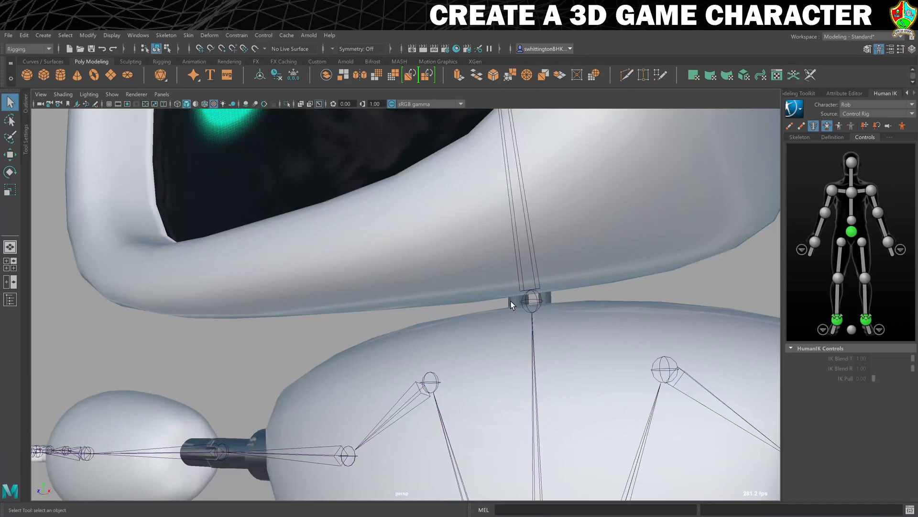
scroll(515, 400, "down", 1)
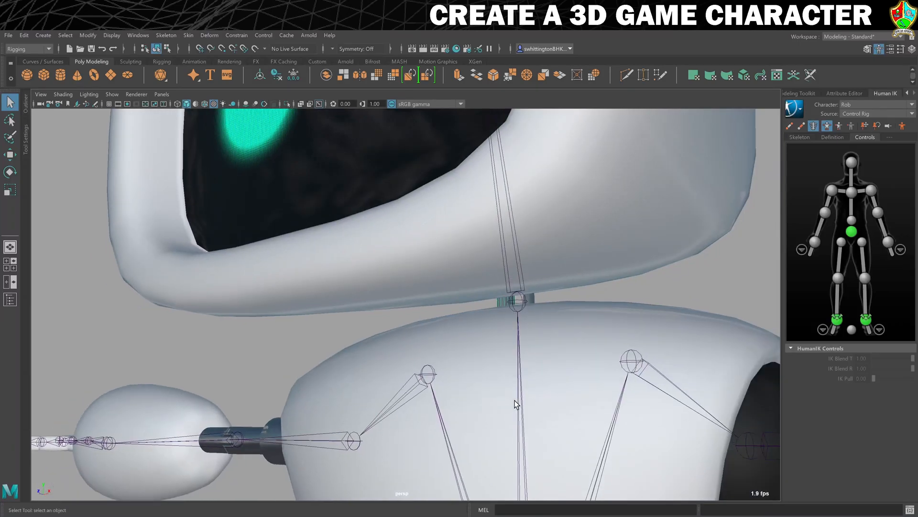
left_click(530, 406)
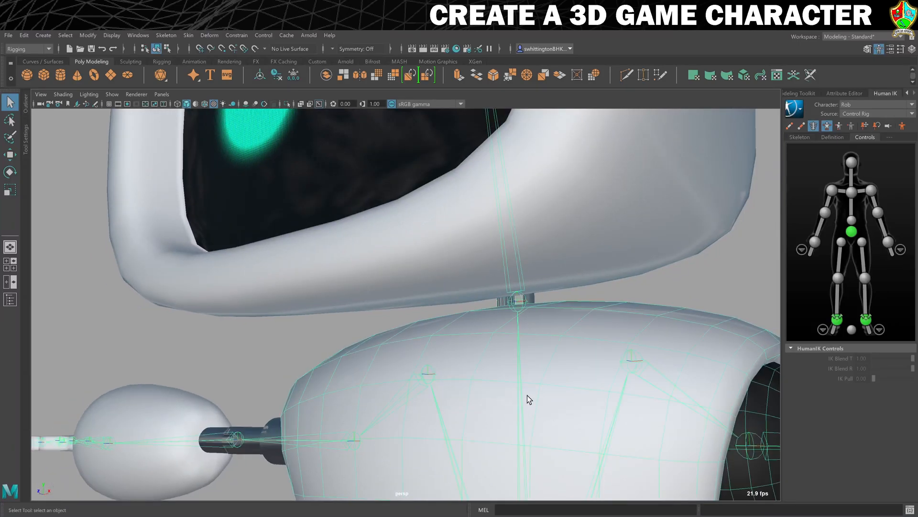
left_click(509, 349)
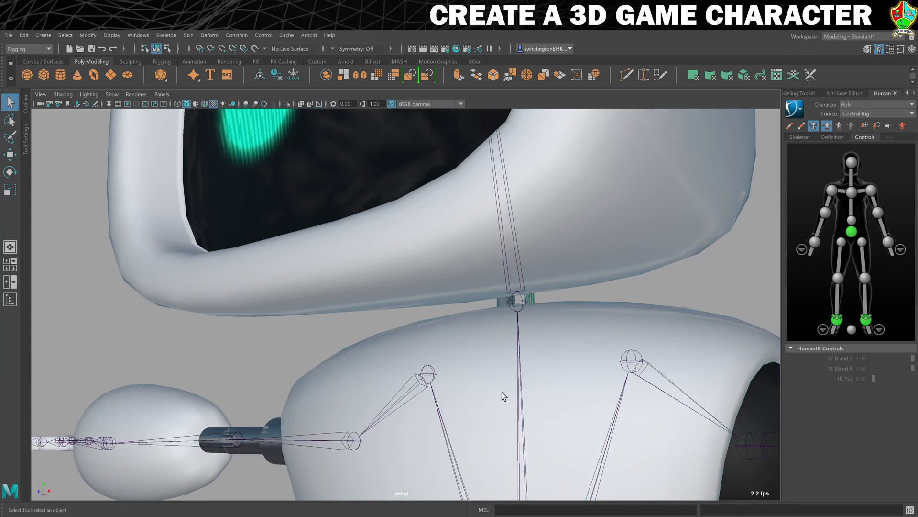
left_click(529, 392)
left_click(530, 392)
Parent the robot's head mesh to the joint at the base of the head.
scroll(533, 366, "down", 2)
scroll(532, 366, "down", 5)
middle_click_drag(581, 239, 646, 276, "alt")
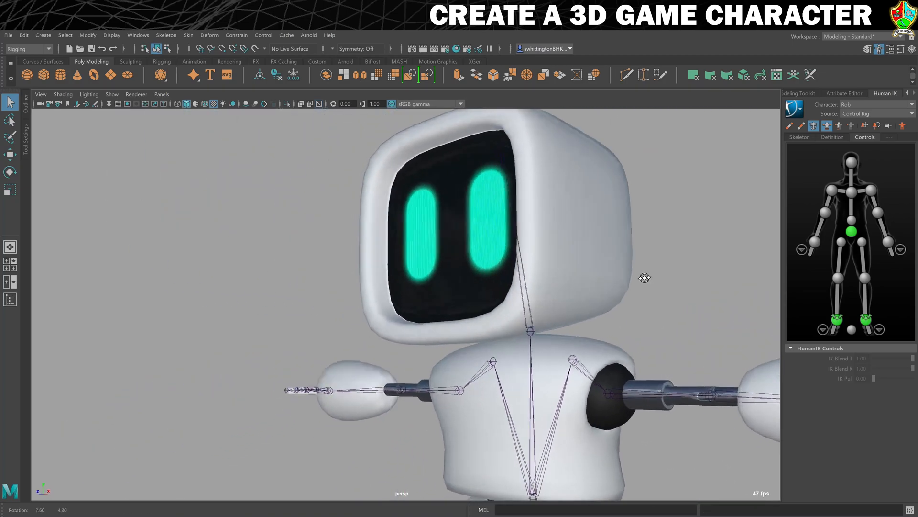
left_click_drag(645, 276, 607, 257, "alt")
left_click(604, 237)
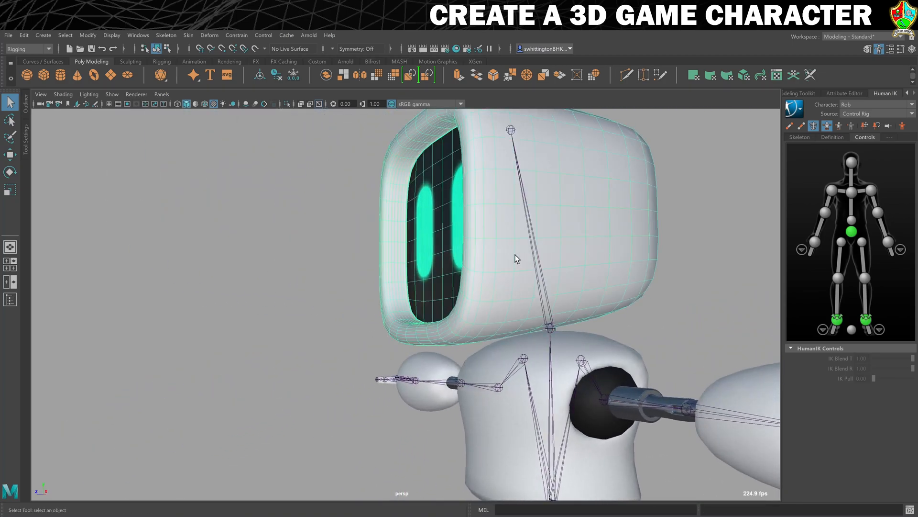
left_click(545, 253, "shift")
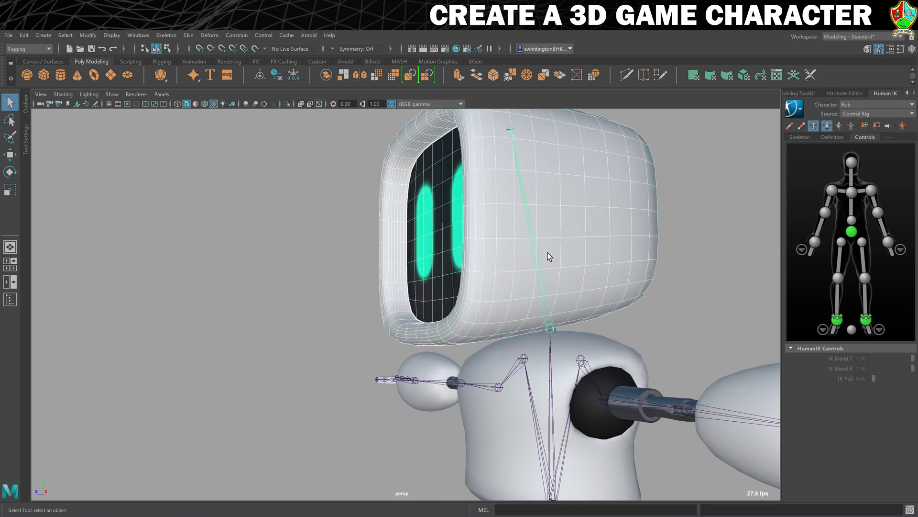
key("p")
Parent the antenna on top of the head to the joint at the base of the head.
scroll(547, 256, "down", 3)
middle_click_drag(520, 195, 505, 254, "alt")
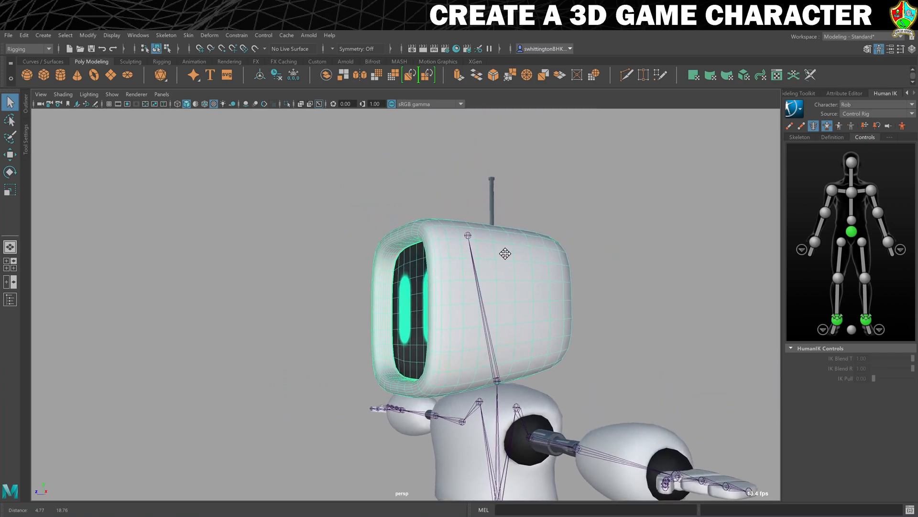
left_click_drag(518, 191, 518, 191)
left_click(524, 269, "shift")
key("p")
Parent the black ball at the right shoulder to the right clavicle joint.
scroll(526, 148, "down", 5)
left_click_drag(434, 289, 492, 268, "alt")
middle_click_drag(492, 268, 432, 267, "alt")
right_click_drag(432, 267, 561, 282, "alt")
mouse_move(430, 302)
middle_mouse_down("alt")
mouse_move(482, 289)
mouse_move(437, 297)
middle_mouse_up("alt")
middle_click_drag(446, 335, 491, 316, "alt")
left_click_drag(491, 315, 472, 319, "alt")
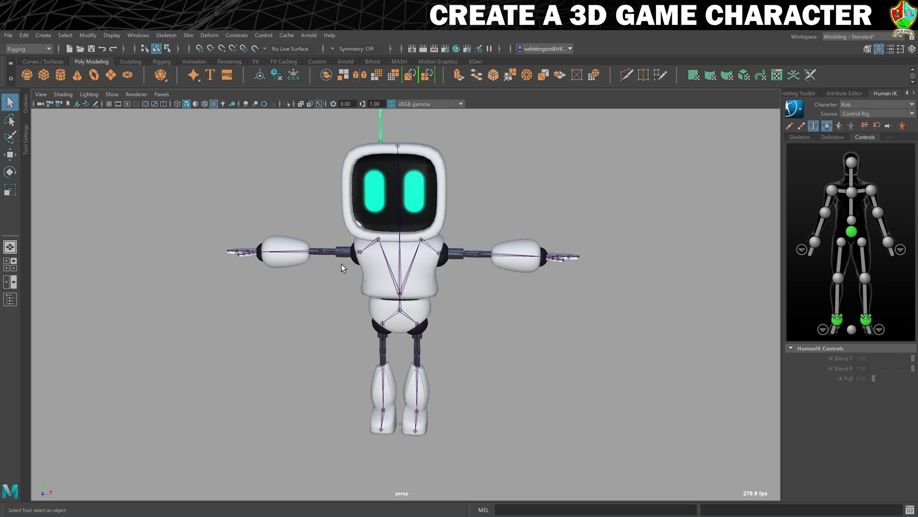
scroll(341, 263, "up", 5)
scroll(351, 253, "up", 5)
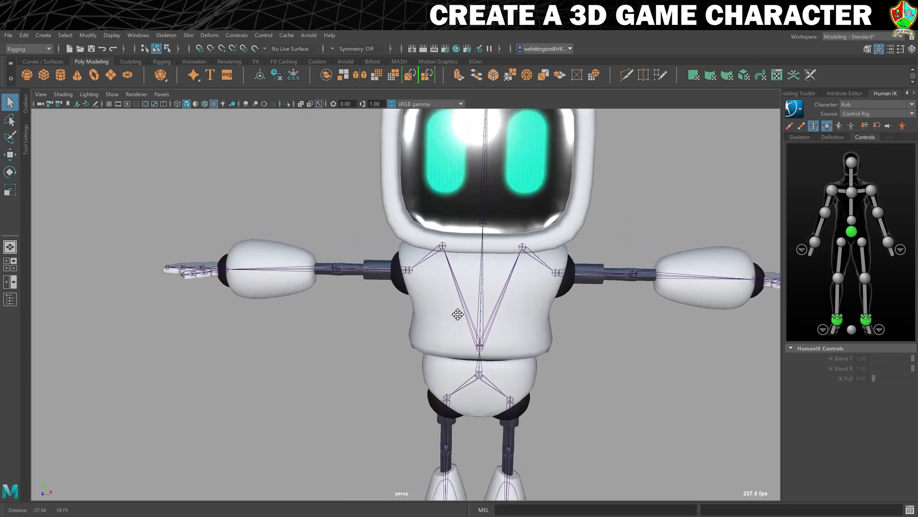
left_click(398, 281)
left_click(447, 223, "shift")
key("p")
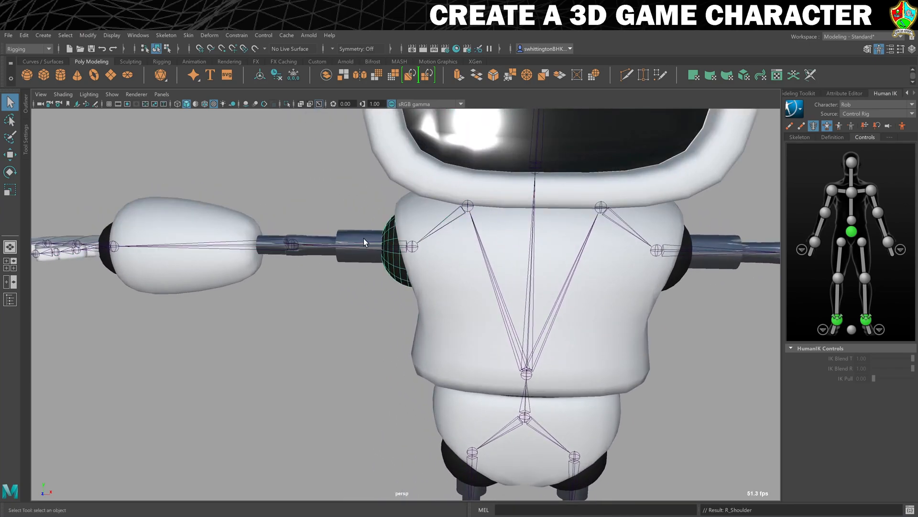
Parent the right upper arm mesh to the right shoulder joint and the metal lower arm piece to the right elbow joint.
left_click(362, 238)
left_click(364, 246, "shift")
key("p")
left_click(264, 237)
left_click(266, 246, "shift")
key("p")
Parent the white forearm mesh of the right arm to the right elbow joint.
left_click(232, 222)
left_click(139, 245, "shift")
key("p")
left_click(140, 245)
key("p")
Parent the right hand's palm, finger and thumb pieces to their matching hand joints.
middle_click_drag(189, 263, 430, 282, "alt")
scroll(342, 233, "up", 4)
middle_click_drag(341, 234, 371, 235, "alt")
left_click(312, 223)
left_click_drag(311, 223, 407, 305, "alt")
left_click(292, 293)
left_click(362, 381)
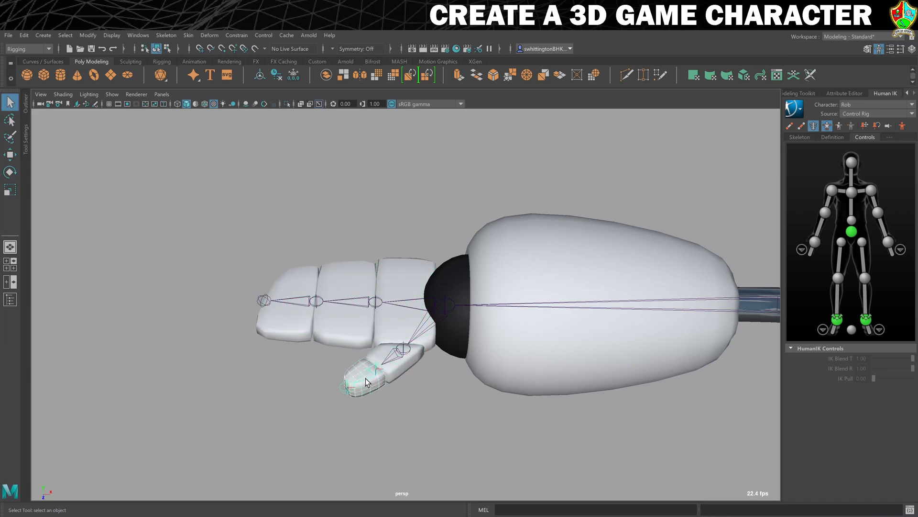
Parent the black ball at the right hip to the central hips joint.
left_click_drag(346, 363, 295, 279, "alt")
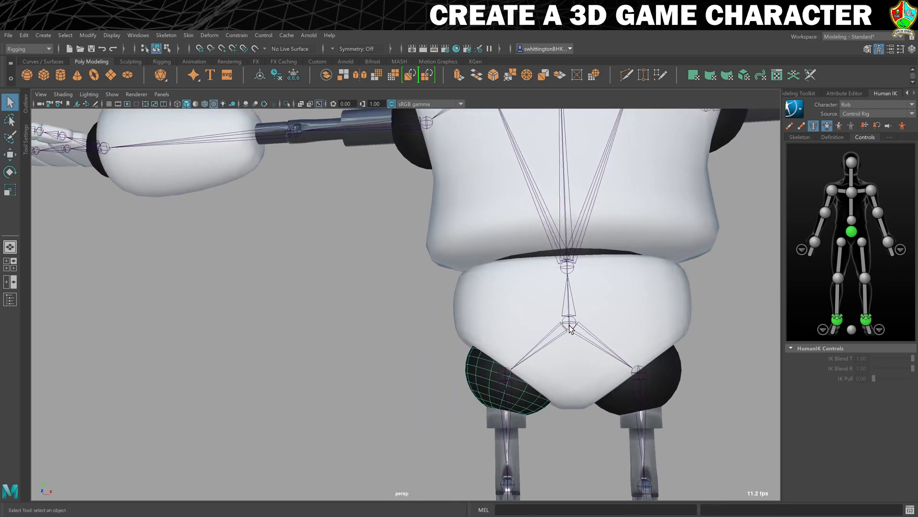
left_click(568, 325, "shift")
key("p")
Parent the right upper leg mesh to the joint inside the right hip ball.
middle_click_drag(542, 333, 531, 234, "alt")
left_click(488, 348)
left_click_drag(484, 348, 513, 335, "shift")
key("p")
Parent the metal lower leg piece and the white shin mesh of the right leg to the right knee joint.
left_click(492, 413)
left_click_drag(460, 414, 509, 430, "shift")
key("p")
middle_click_drag(509, 429, 500, 310, "alt")
left_click(461, 365)
left_click_drag(461, 366, 521, 362, "shift")
key("p")
Parent the right foot mesh to the right ankle joint.
scroll(502, 359, "down", 2)
middle_click_drag(488, 353, 497, 216, "alt")
left_click(453, 337)
left_click_drag(453, 336, 490, 332, "shift")
key("p")
Hide the skeleton and show the FK and IK controls of the HumanIK control rig.
key("a")
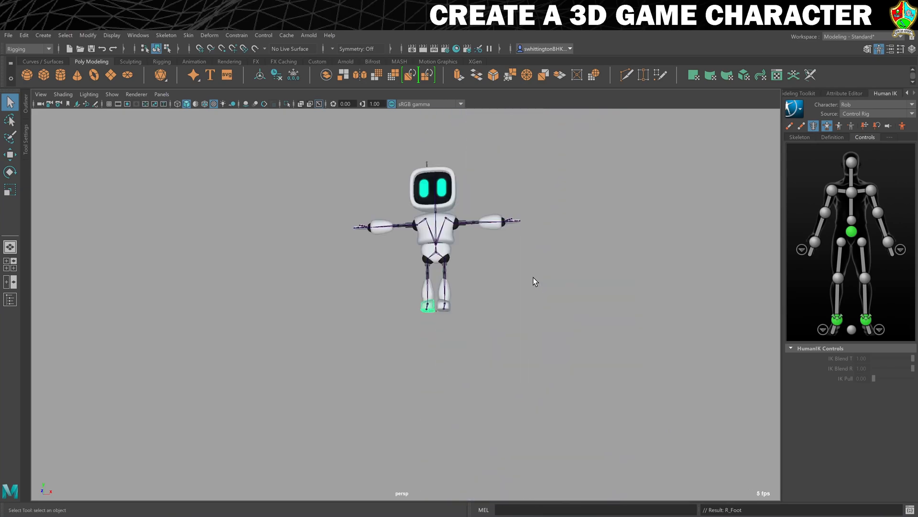
mouse_move(529, 274)
left_mouse_down("alt")
mouse_move(518, 272)
mouse_move(521, 280)
left_mouse_up("alt")
right_click_drag(520, 281, 708, 306, "alt")
middle_click_drag(559, 264, 536, 357, "alt")
right_click_drag(537, 356, 515, 357, "alt")
left_click_drag(515, 357, 442, 341, "alt")
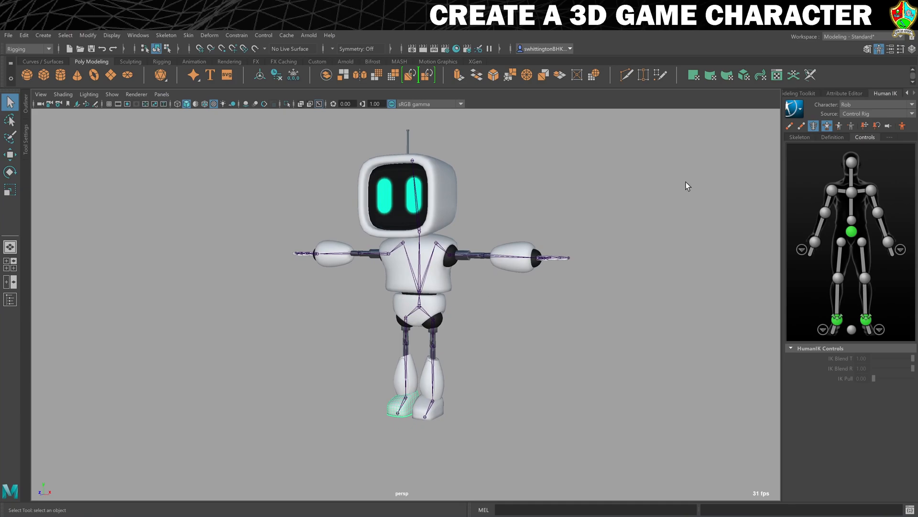
left_click(814, 126)
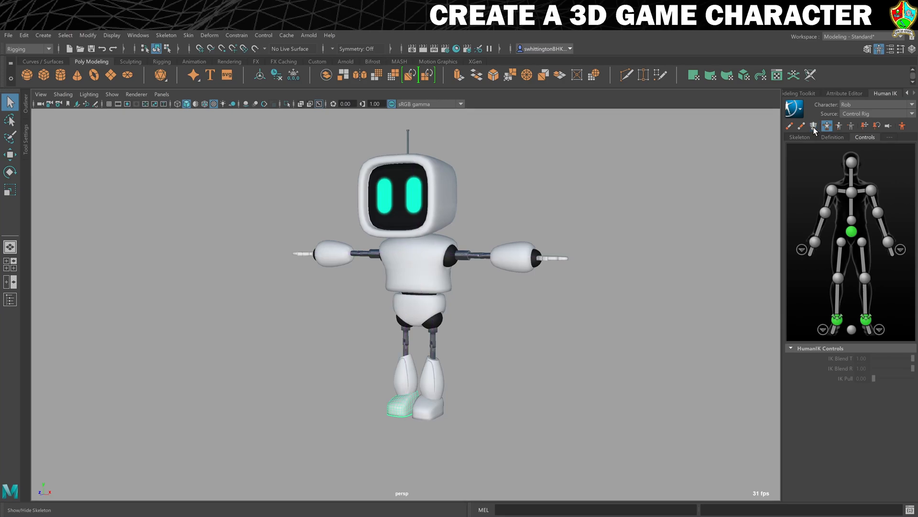
left_click(801, 125)
left_click(790, 126)
scroll(586, 312, "up", 5)
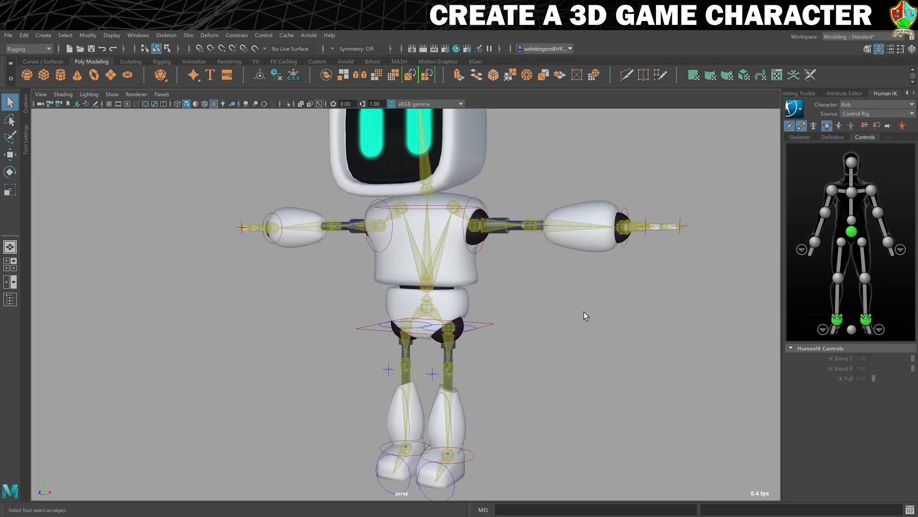
scroll(587, 312, "down", 4)
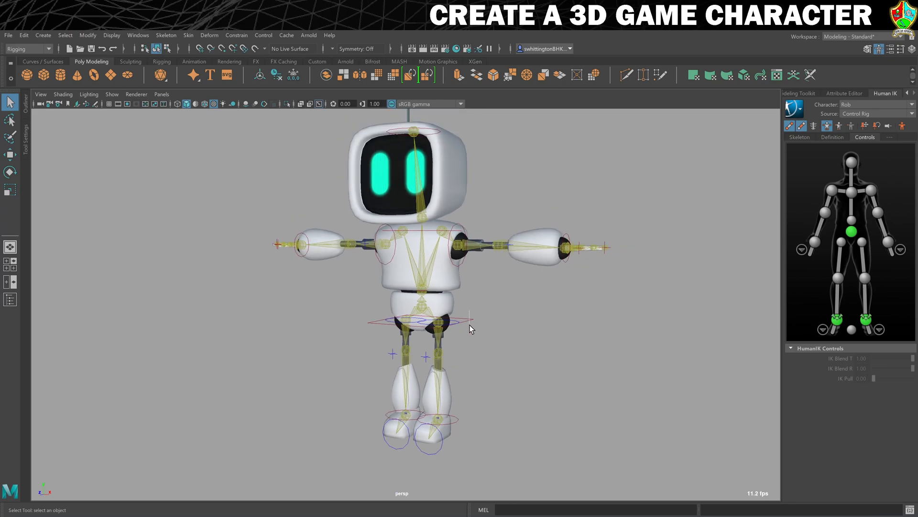
Try moving the hips control of the rig to test how the body and legs follow.
left_click(468, 319)
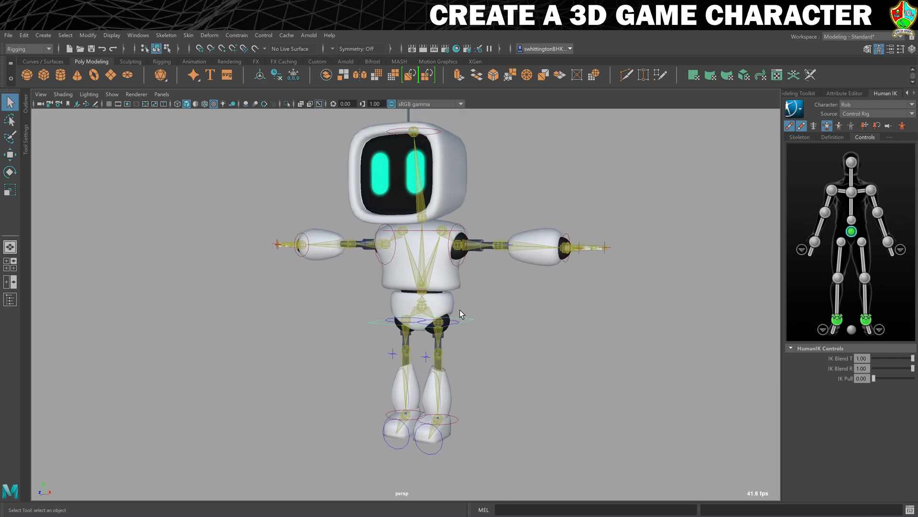
key("w")
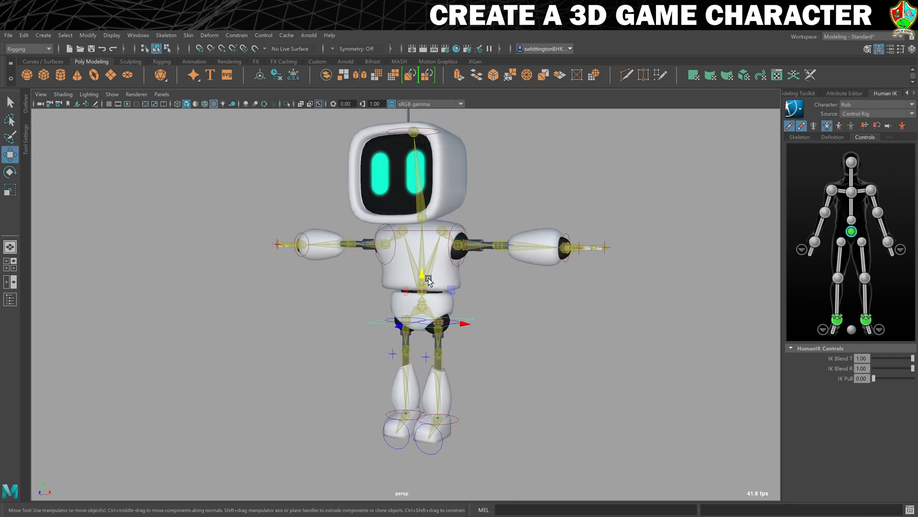
left_click_drag(423, 276, 436, 299)
Try moving the left and right foot controls to test the legs, undoing each move.
left_click_drag(447, 430, 468, 418)
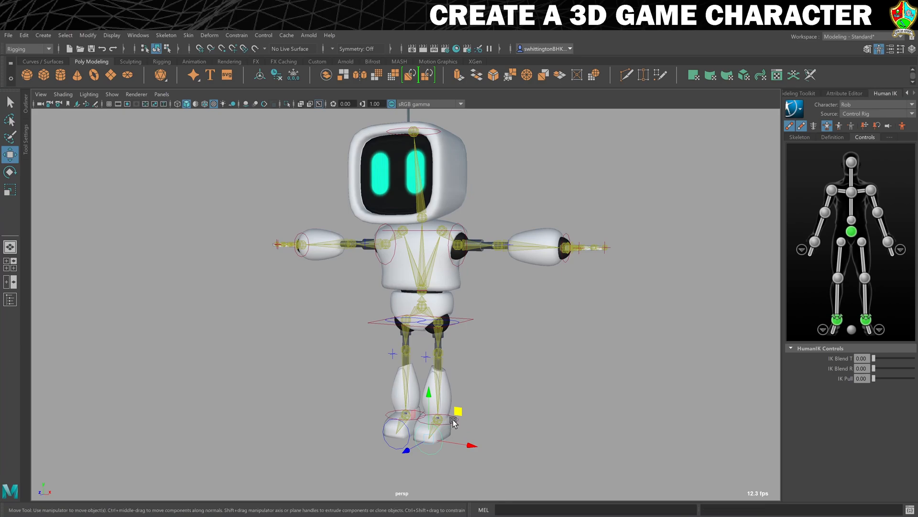
left_click(452, 419)
middle_click_drag(465, 391, 498, 397)
key("ctrl+z")
left_click_drag(380, 402, 414, 426)
left_click_drag(435, 387, 426, 362)
key("ctrl+z")
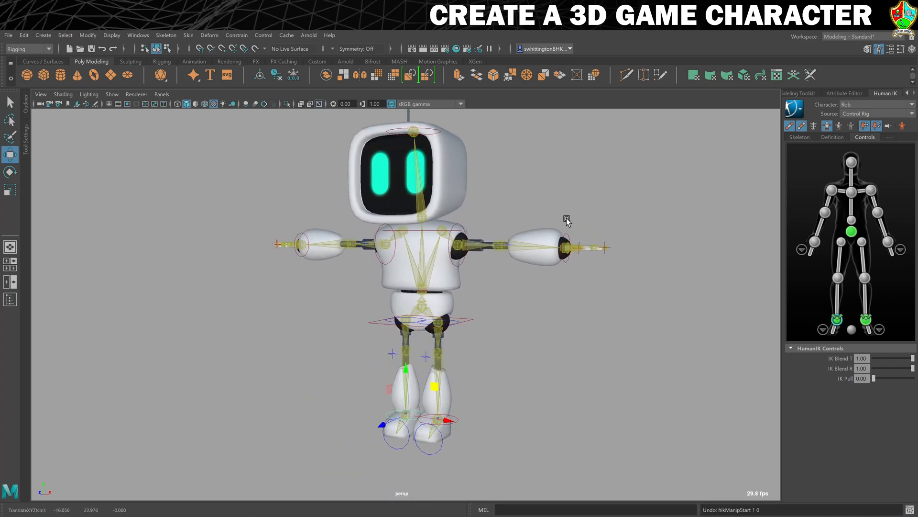
Try moving the left and right wrist controls to test the arms, undoing each move.
left_click(566, 247)
left_click_drag(600, 216, 557, 284)
key("ctrl+z")
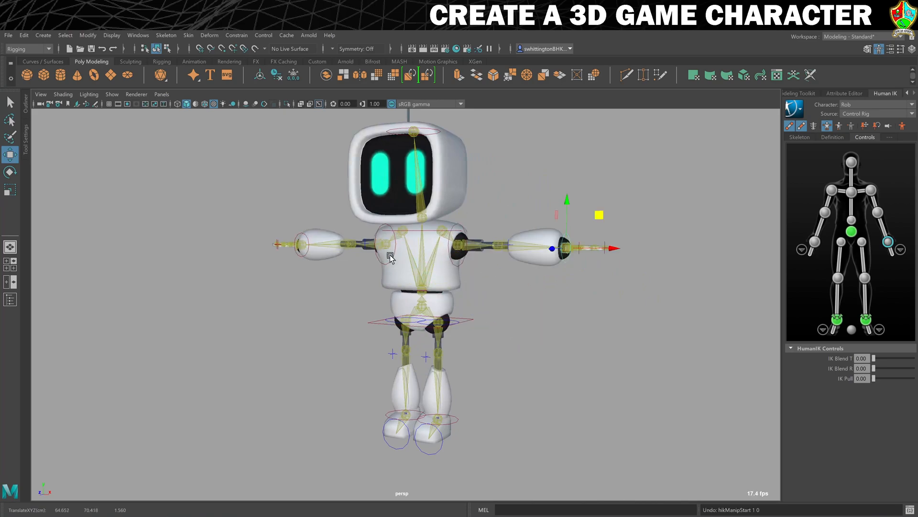
left_click(309, 236)
left_click_drag(333, 214, 379, 300)
key("ctrl+z")
Try moving and rotating the head control to test how the head follows the rig.
middle_click_drag(482, 195, 482, 236, "alt")
left_click(432, 173)
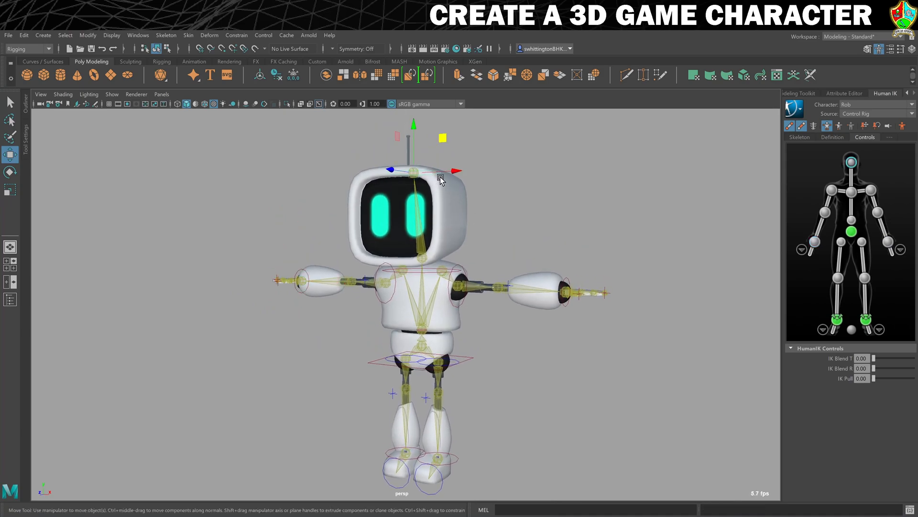
left_click_drag(387, 168, 387, 206)
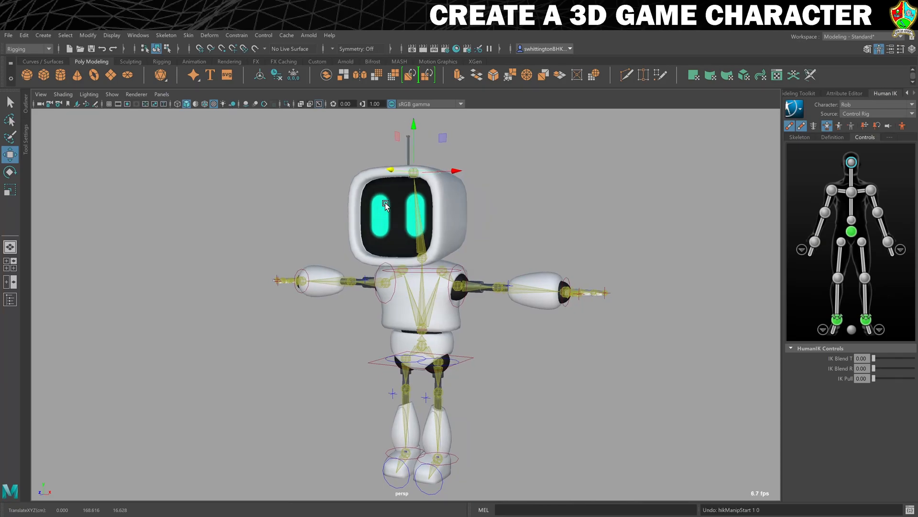
key("e")
left_click_drag(389, 152, 549, 227)
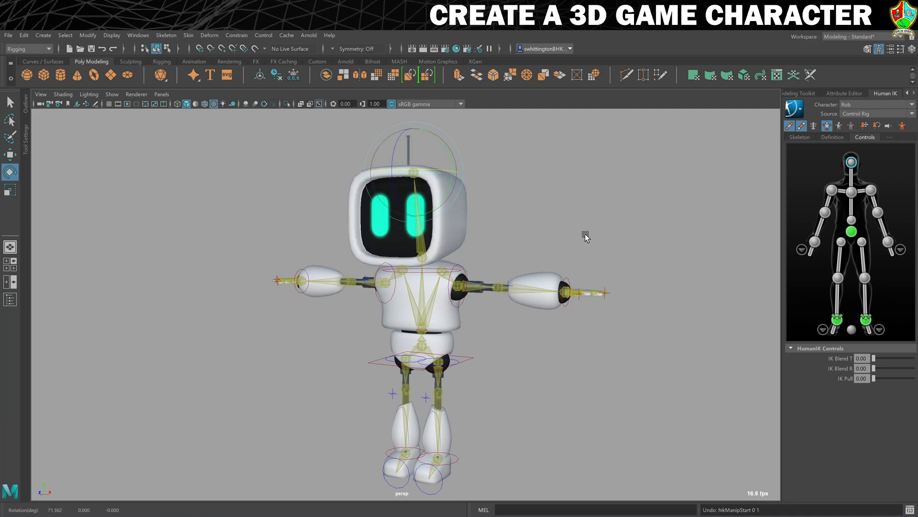
left_click(651, 234)
Try rotating the control at the left hand's fingertip to test how the fingers bend.
scroll(645, 244, "up", 5)
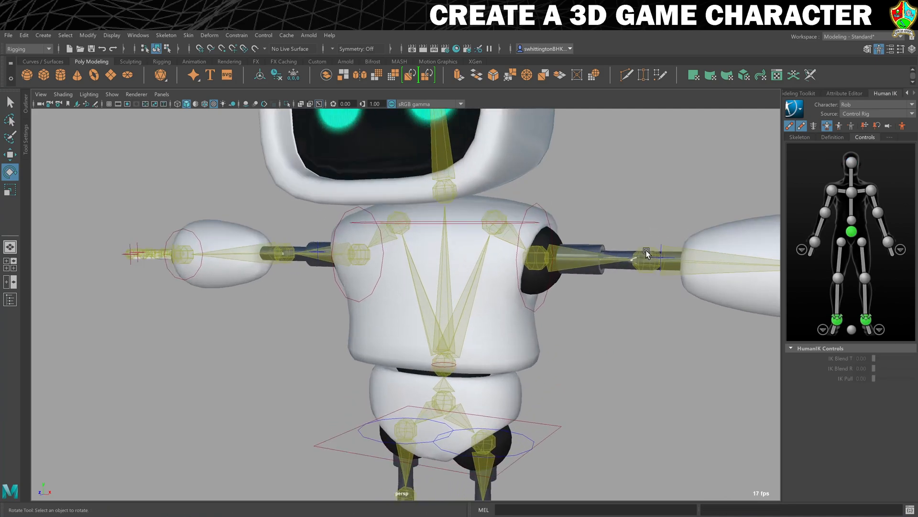
middle_click_drag(689, 252, 420, 254, "alt")
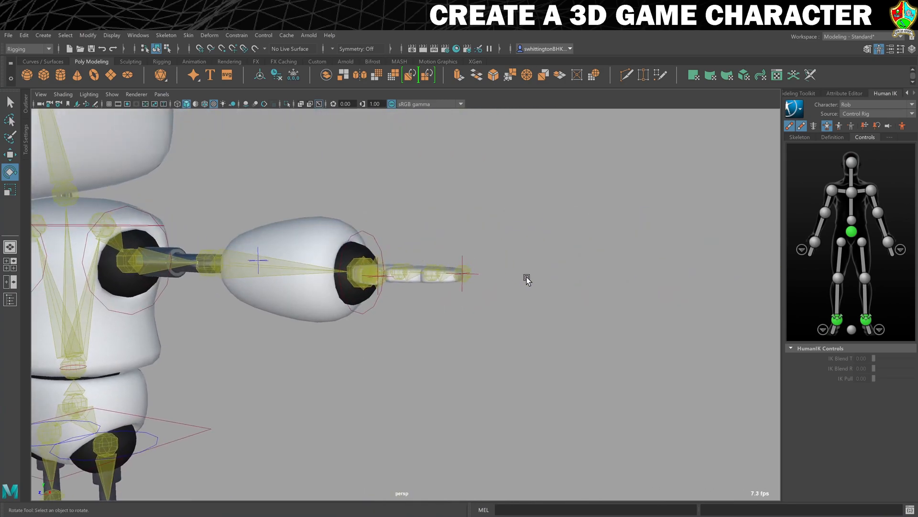
scroll(528, 275, "up", 4)
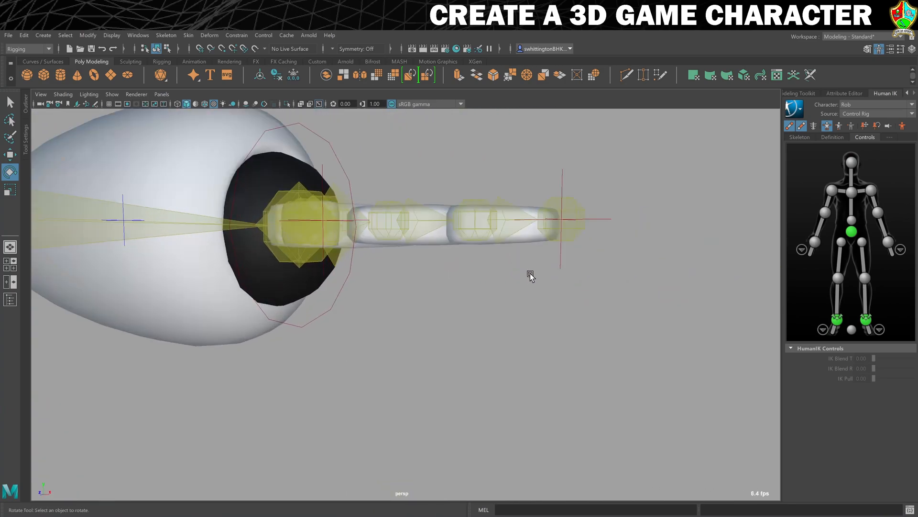
scroll(502, 263, "down", 4)
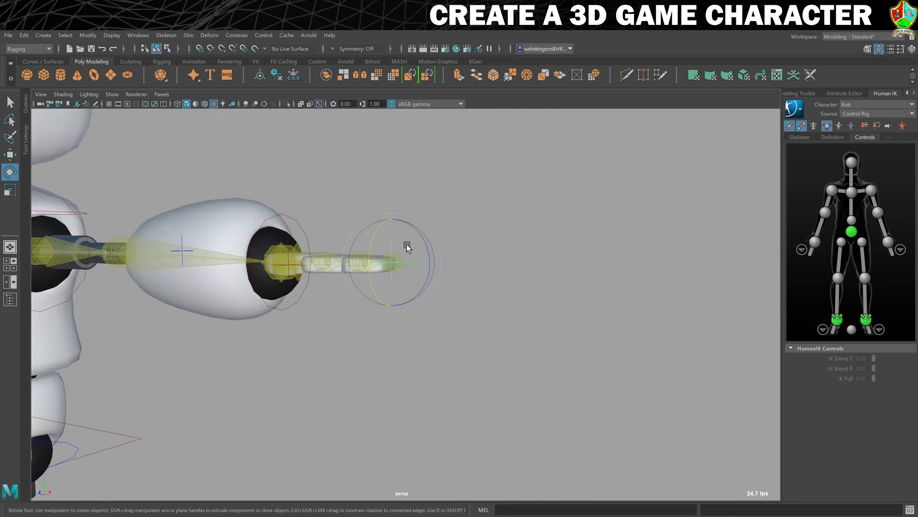
left_click(406, 246)
left_click_drag(498, 322, 504, 326, "alt")
key("f")
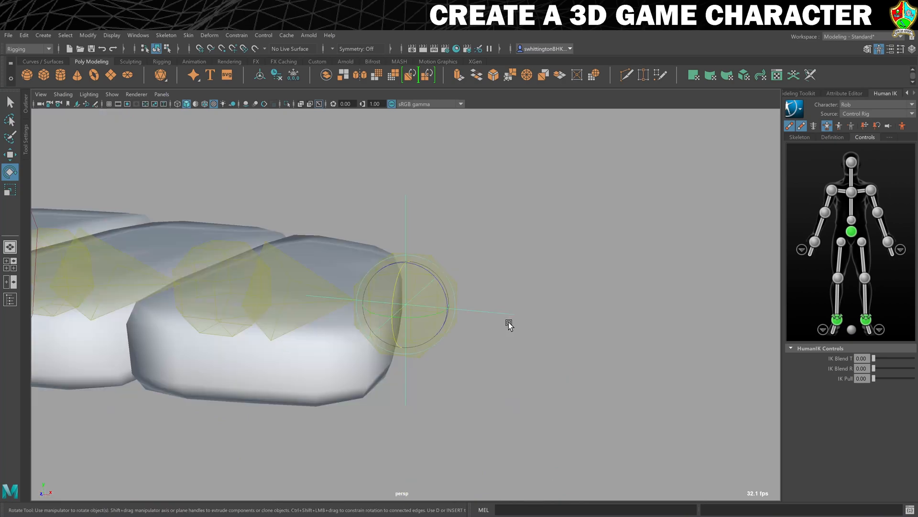
scroll(510, 318, "down", 5)
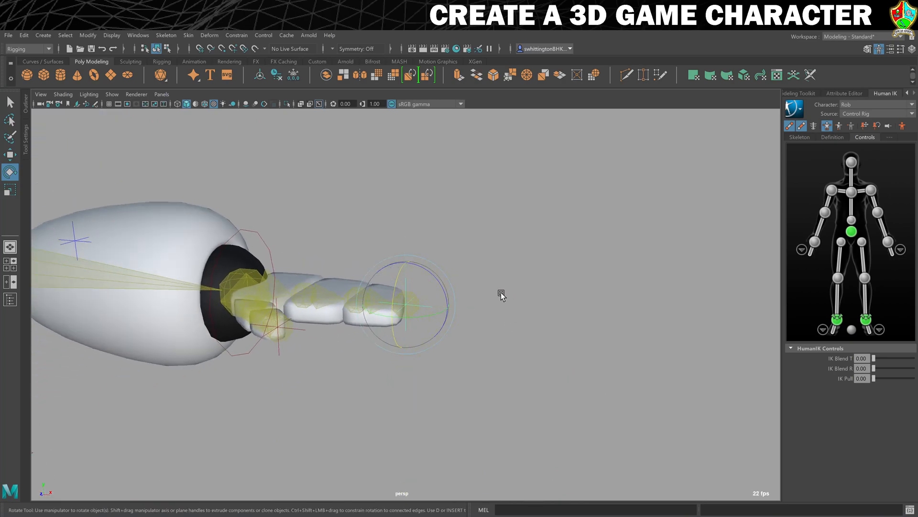
left_click_drag(438, 280, 392, 332)
Try rotating the left thumb controls to test the thumb's bending, undoing the rotations.
left_click(299, 328)
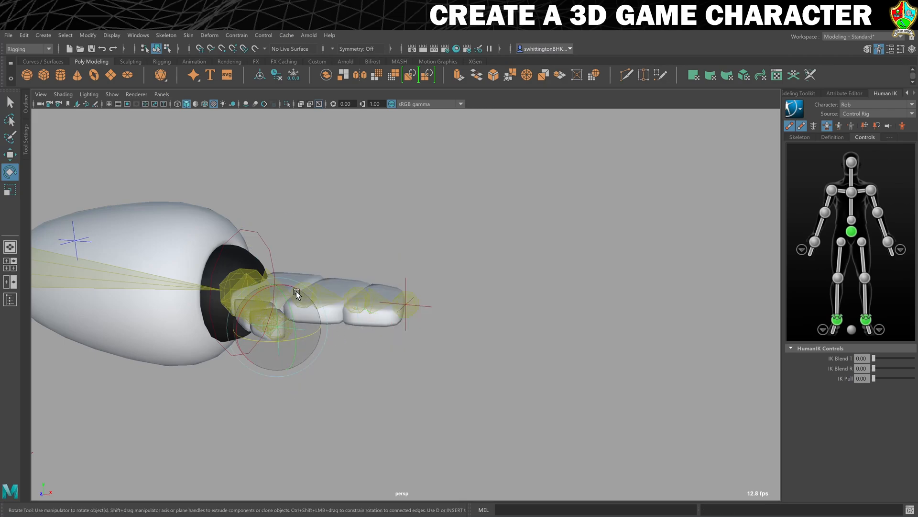
mouse_move(286, 300)
left_mouse_down()
mouse_move(291, 351)
mouse_move(300, 308)
left_mouse_up()
key("ctrl+z")
left_click_drag(286, 339, 318, 383)
left_click(493, 360)
left_click(296, 358)
key("ctrl+z")
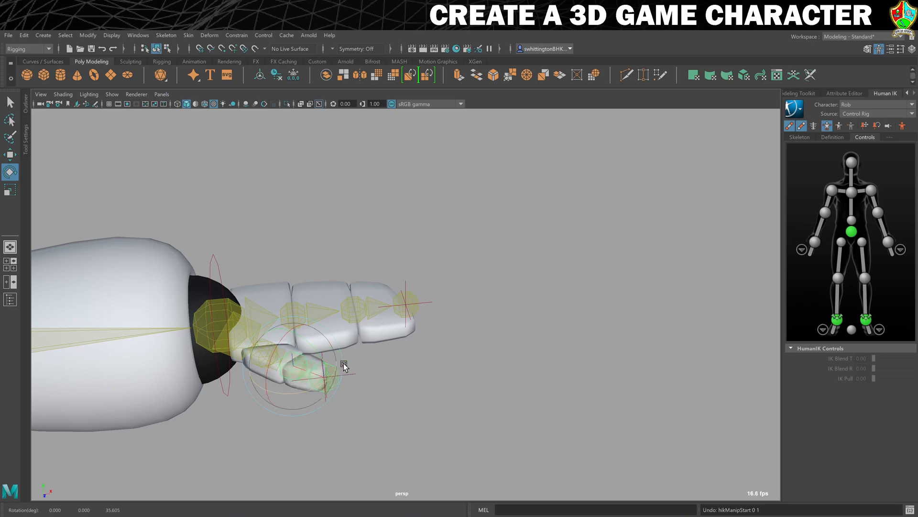
Deselect the thumb control and set the Geo display layer to Reference so the robot's meshes cannot be selected.
scroll(465, 369, "down", 6)
middle_click_drag(406, 368, 555, 363, "alt")
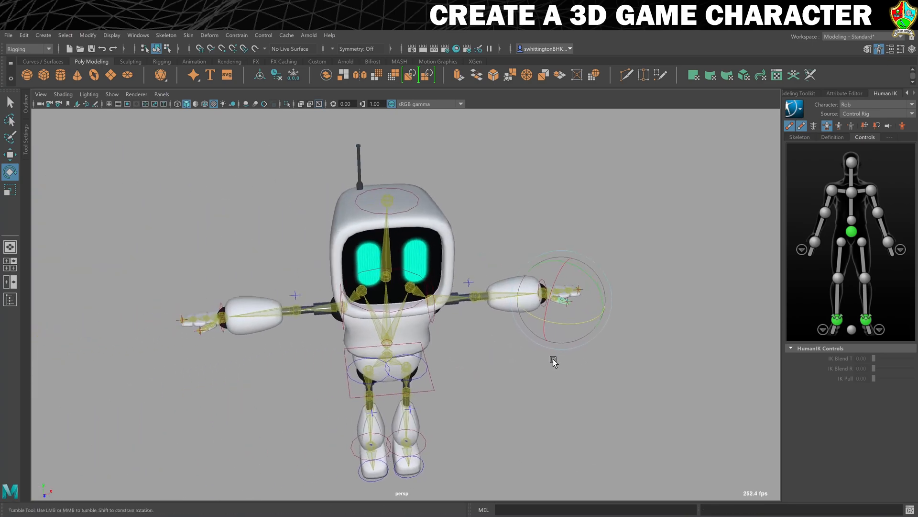
left_click_drag(555, 362, 527, 354, "alt")
left_click(501, 395)
middle_click_drag(501, 395, 534, 370, "alt")
left_click_drag(534, 369, 485, 369, "alt")
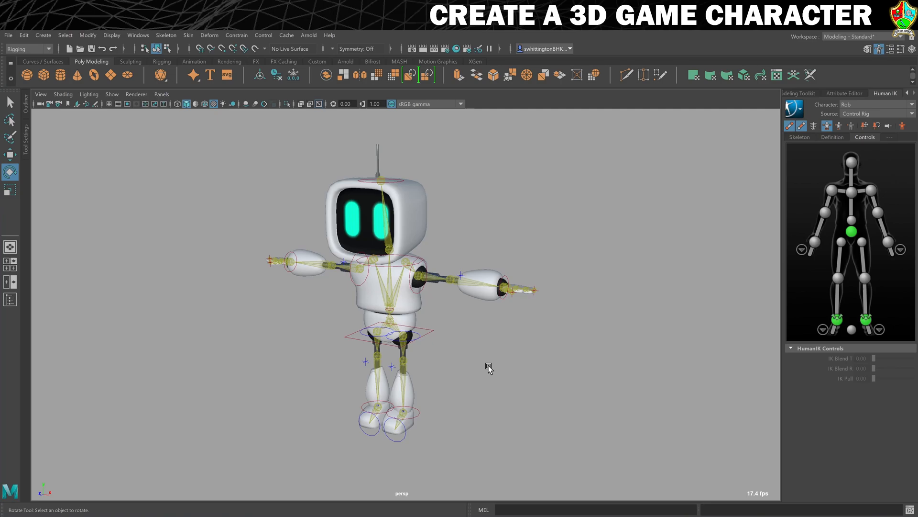
left_click(804, 93)
left_click(820, 92)
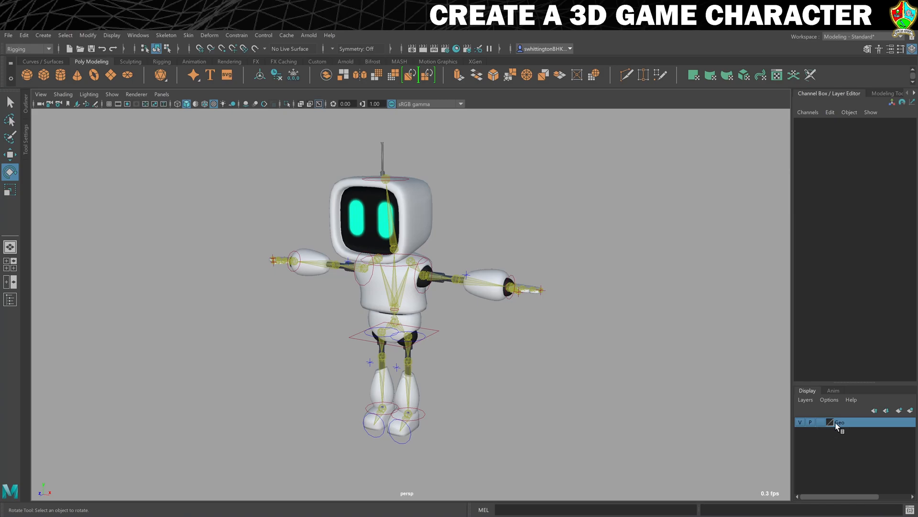
left_click(820, 421)
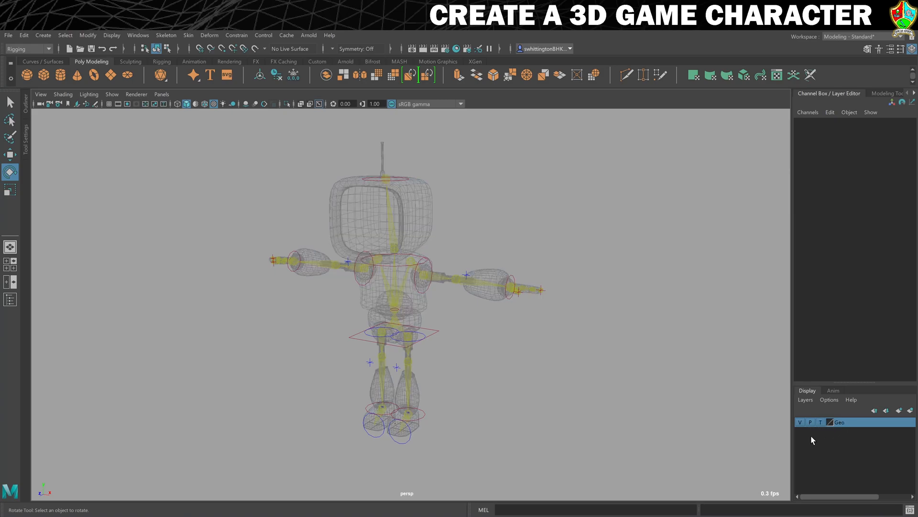
left_click(820, 423)
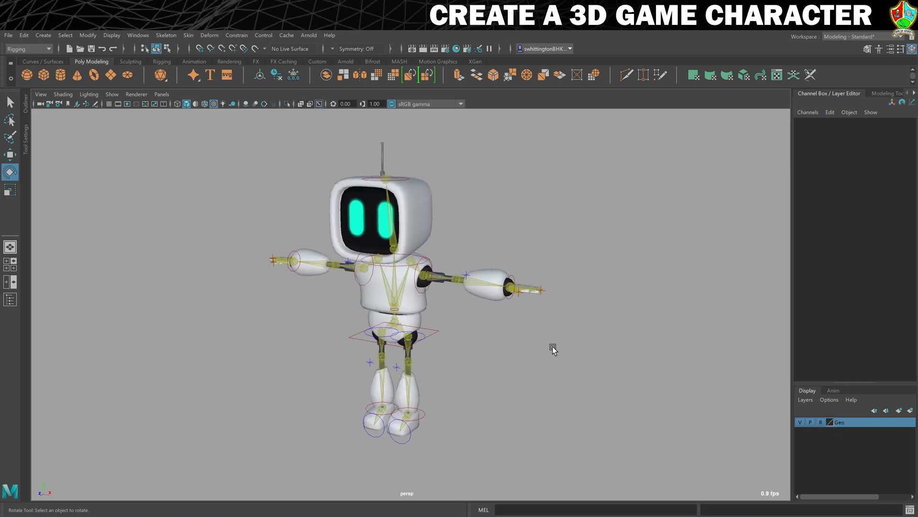
Try moving the left wrist control to test posing with the geometry locked, undo the move and deselect the control.
left_click(515, 281)
key("w")
mouse_move(549, 266)
left_mouse_down()
mouse_move(499, 277)
mouse_move(473, 254)
mouse_move(517, 299)
mouse_move(541, 259)
left_mouse_up()
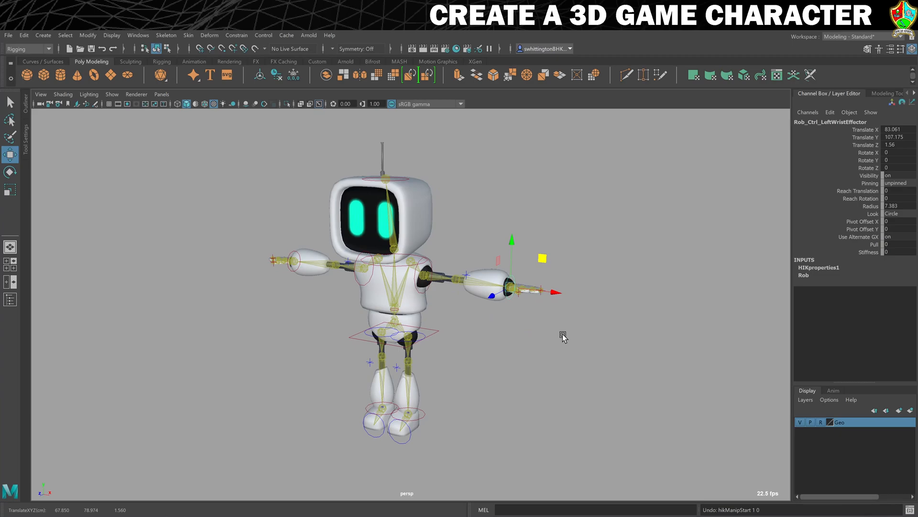
left_click(549, 343)
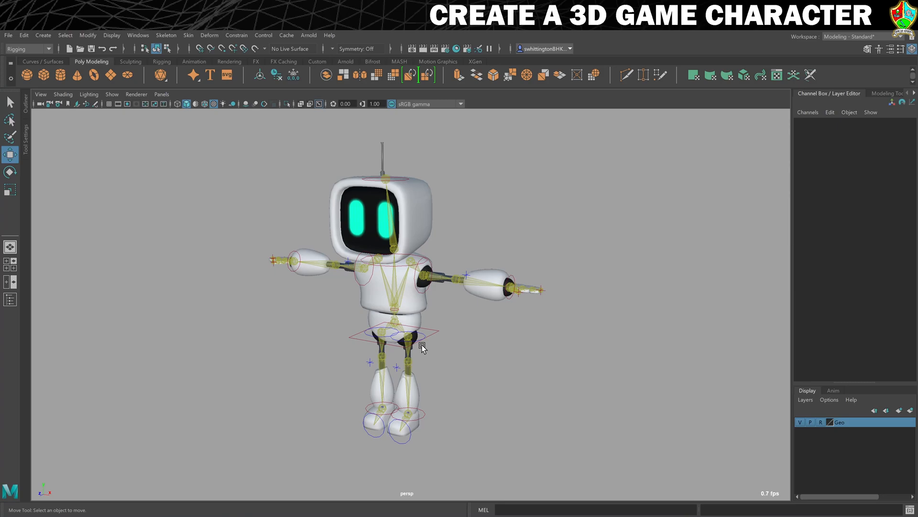
Save the scene as a new Maya Binary file named CleanRig in the project's scenes folder.
left_click(8, 36)
left_click(33, 84)
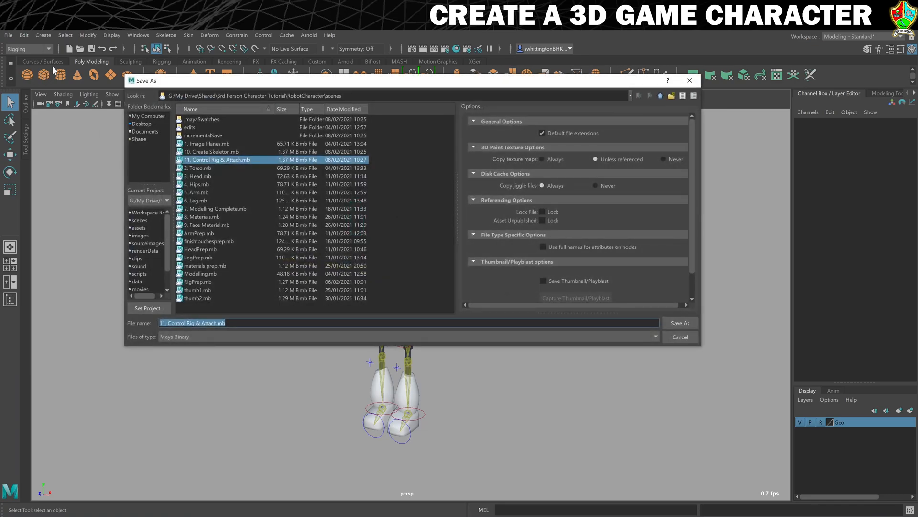
type("CleanRig")
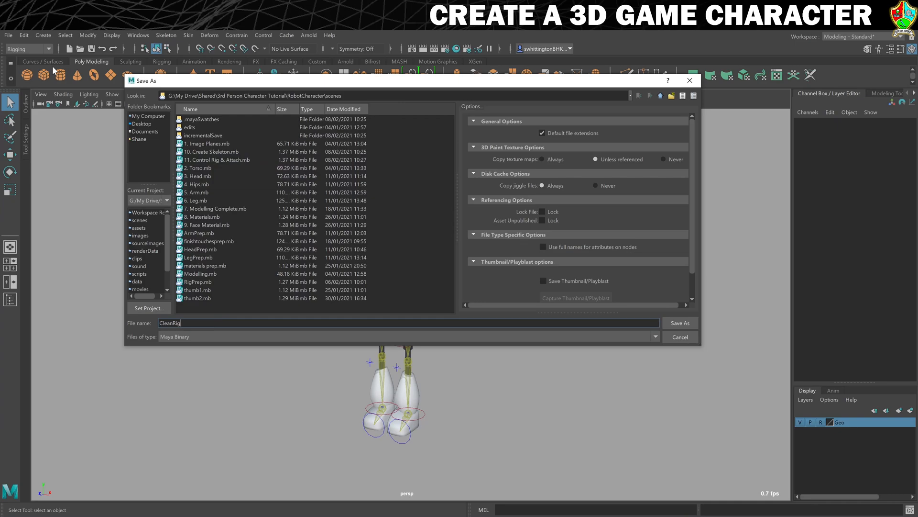
key("Return")
key("w")
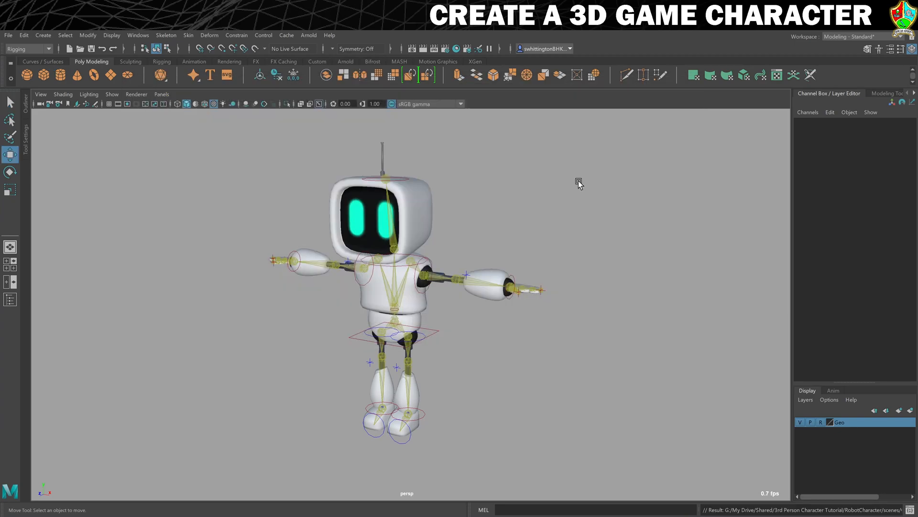